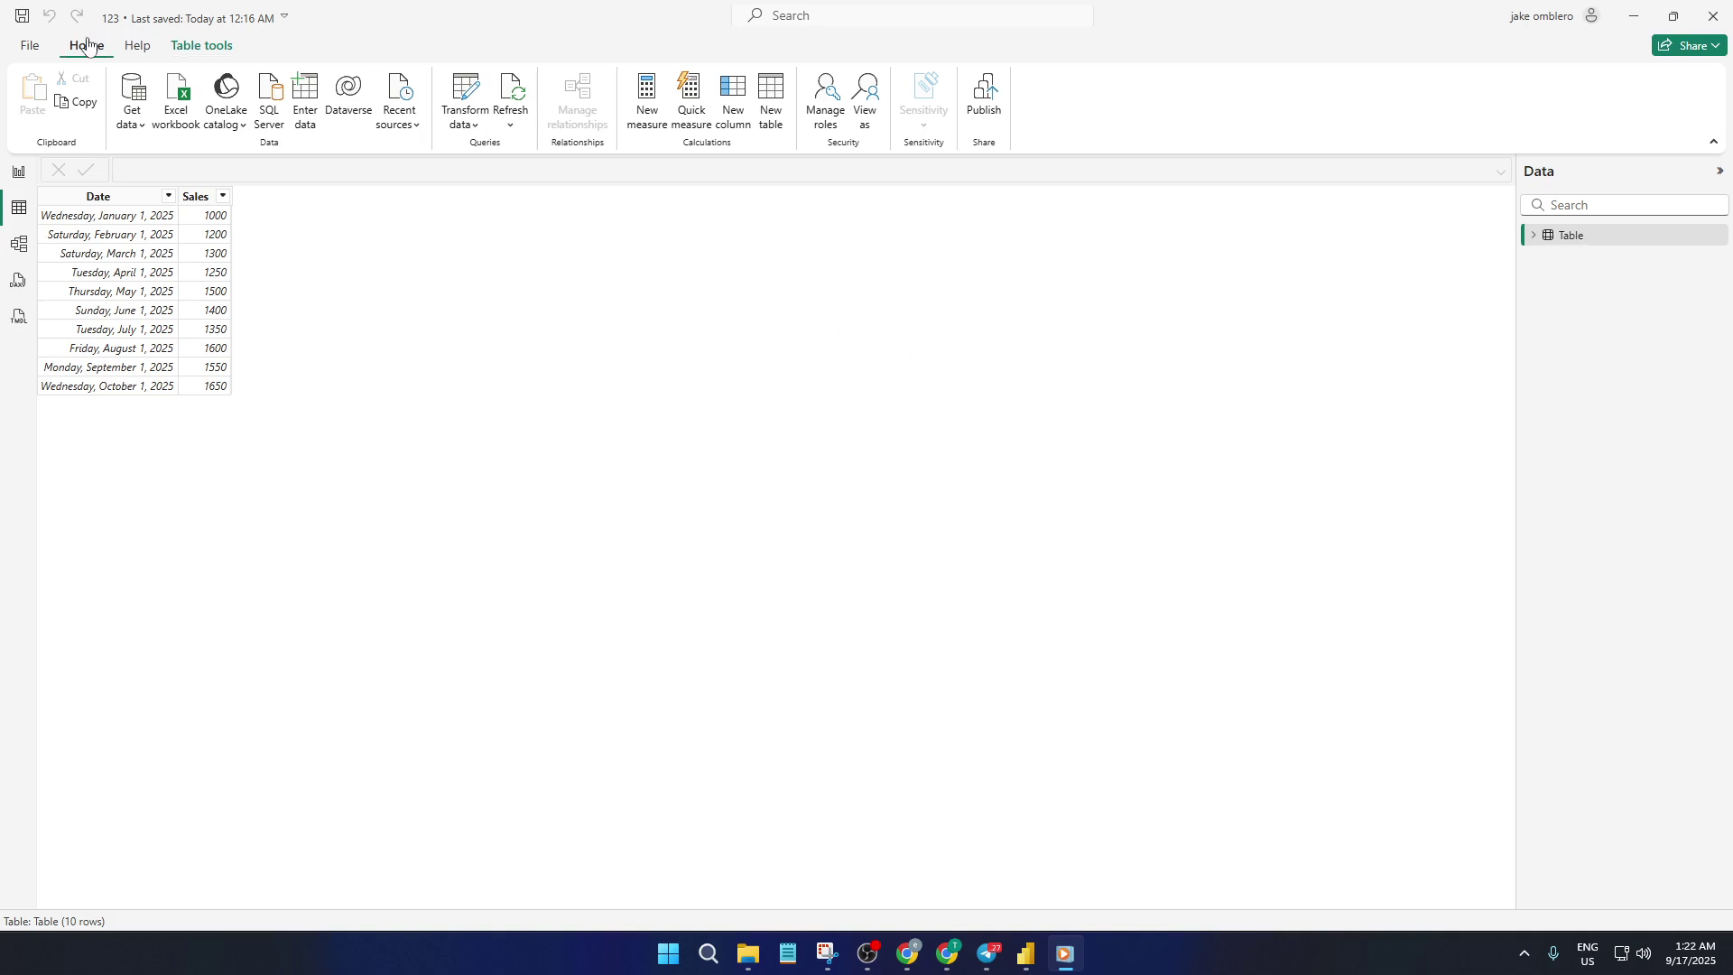
Open the table's query in the Power Query Editor and filter the Date column to keep rows before 9/17/2025.
click(461, 90)
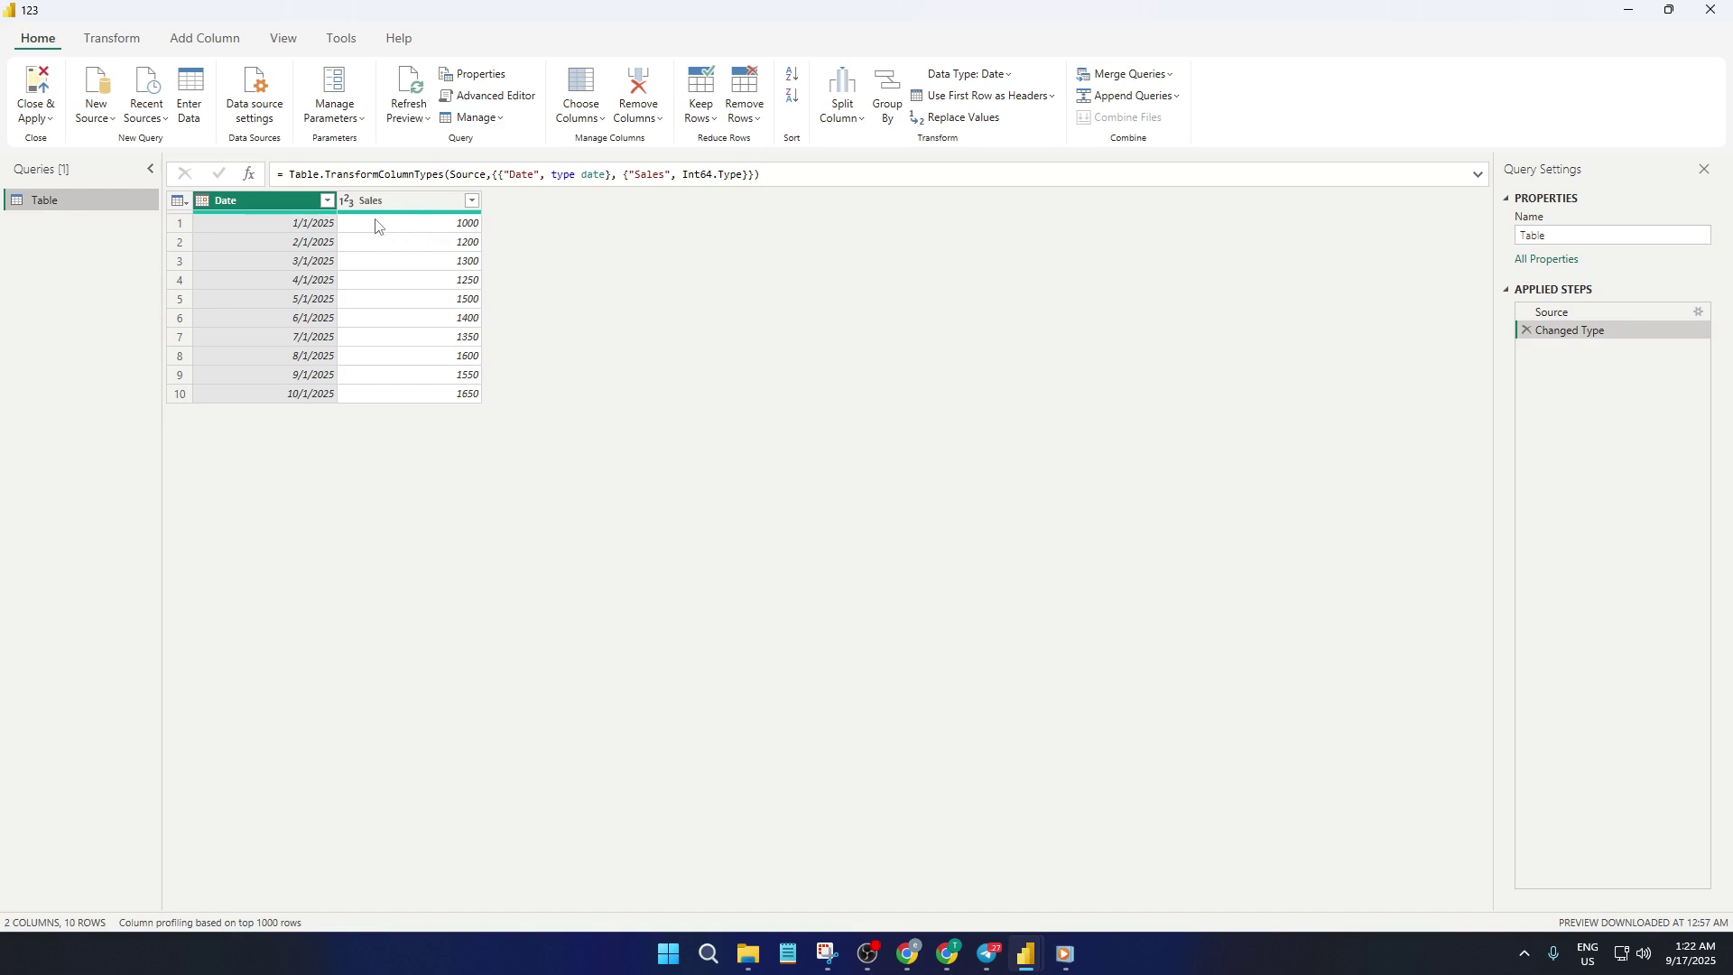
click(327, 201)
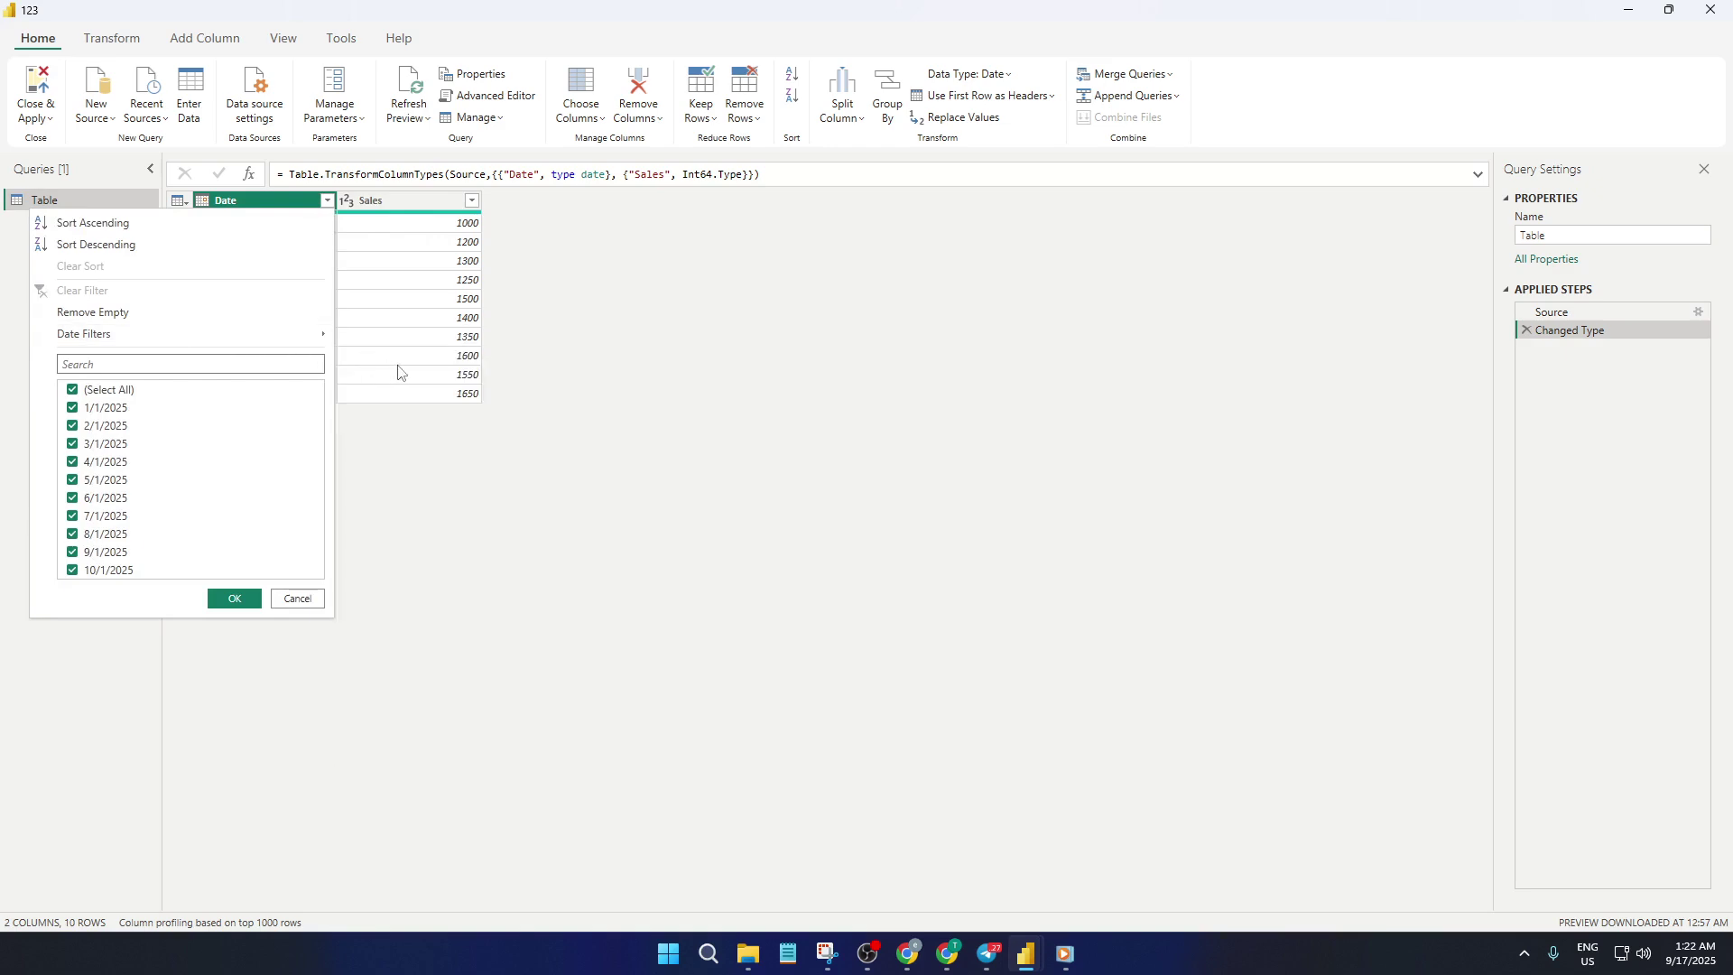
mouse_move(283, 335)
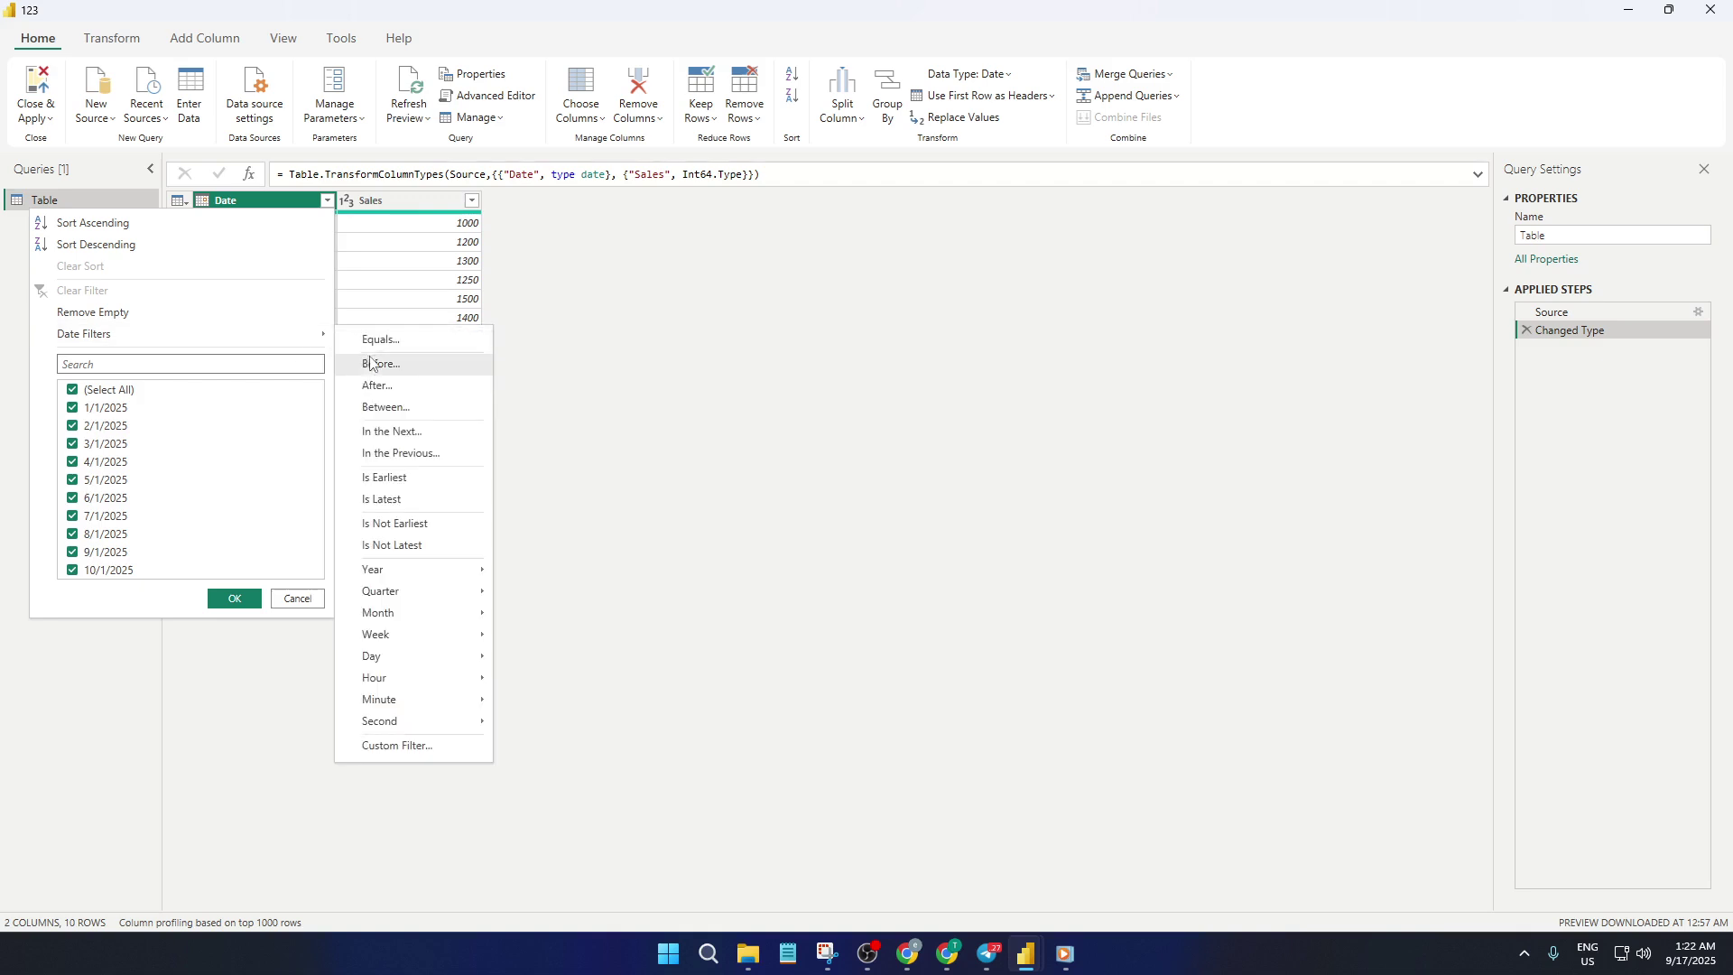
click(592, 386)
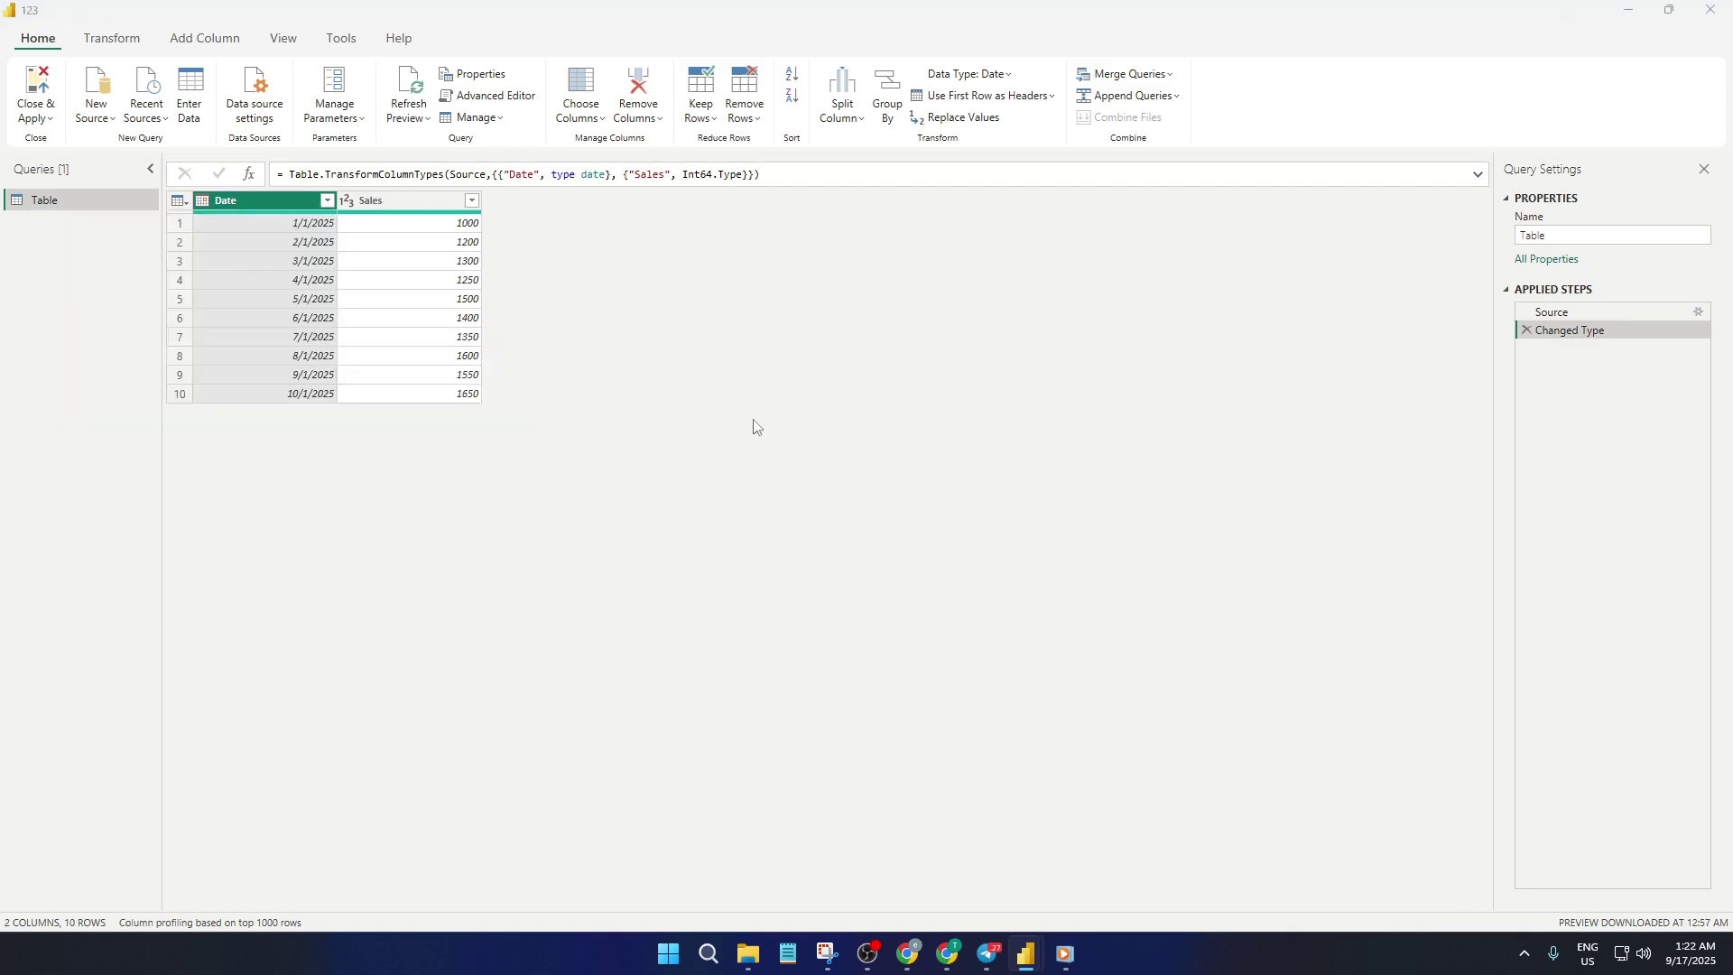
click(668, 468)
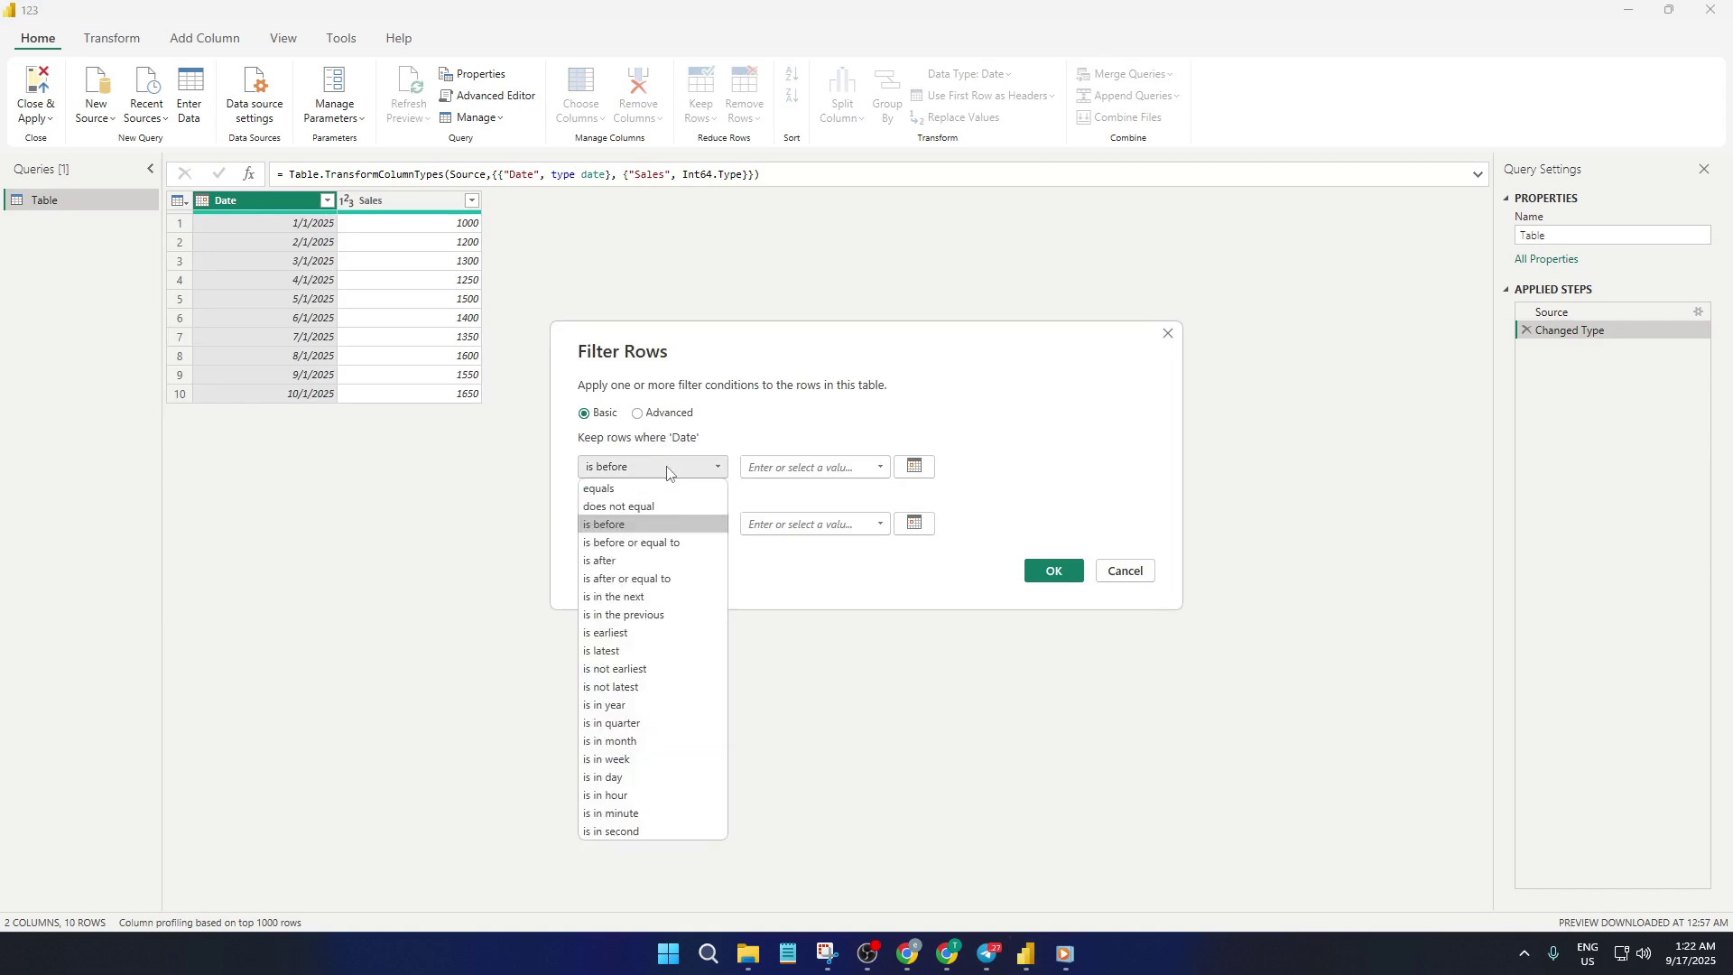
click(667, 470)
click(842, 468)
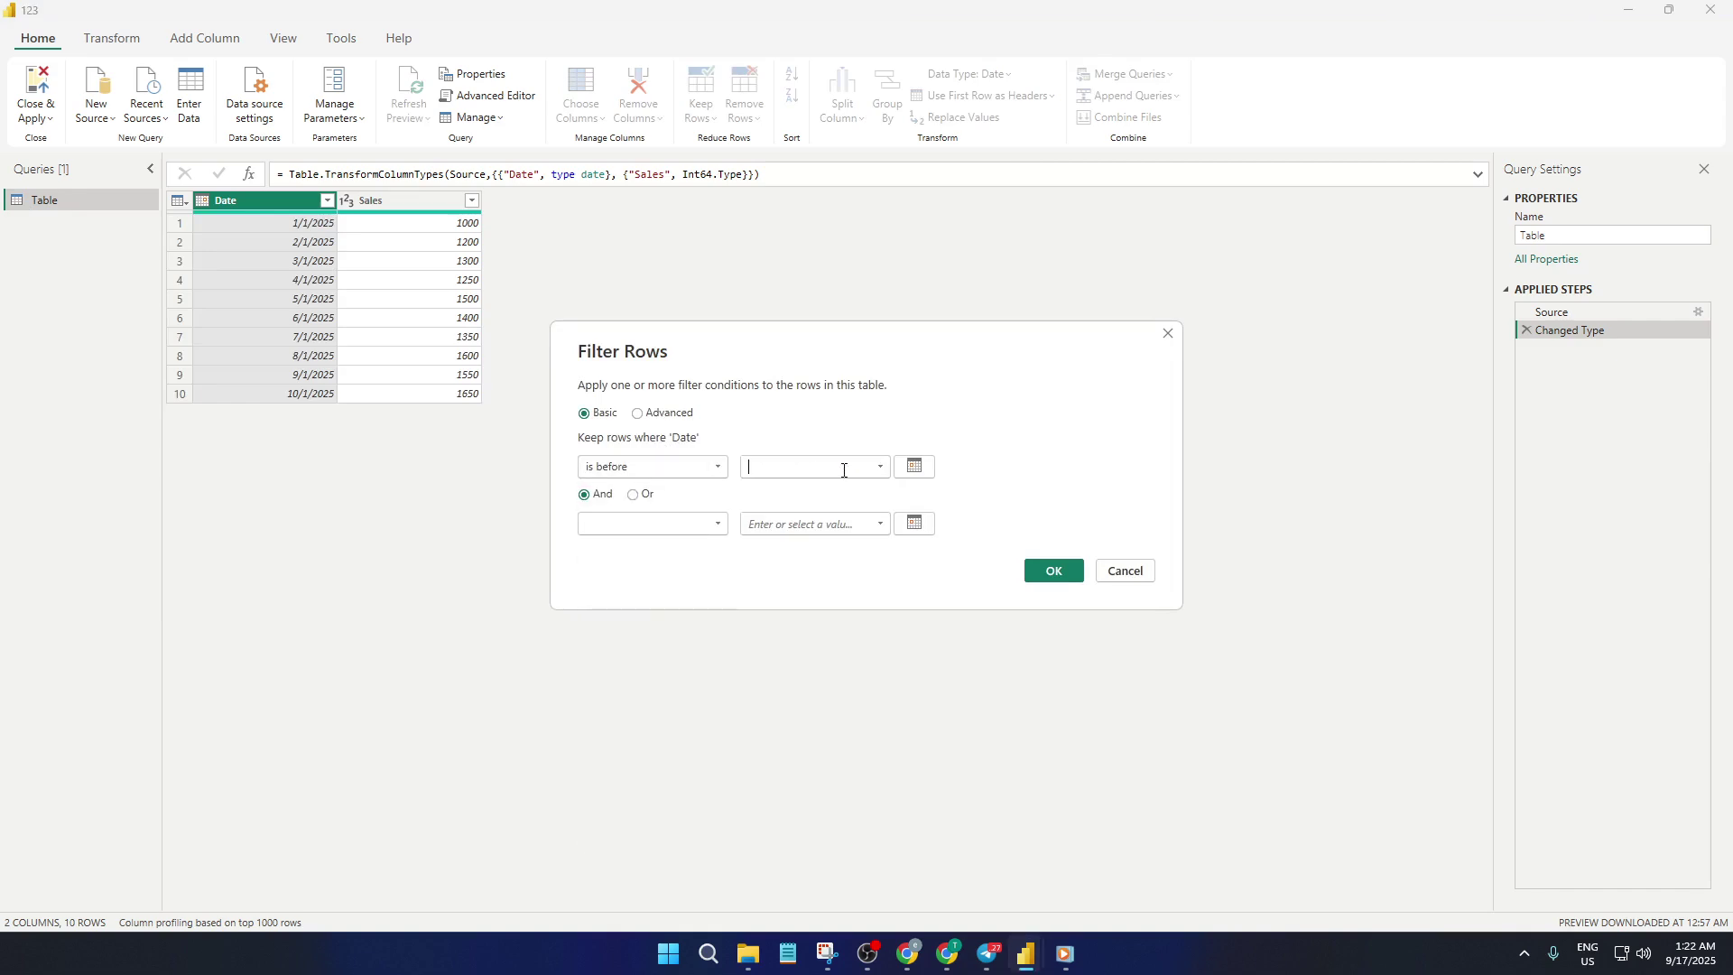
click(914, 466)
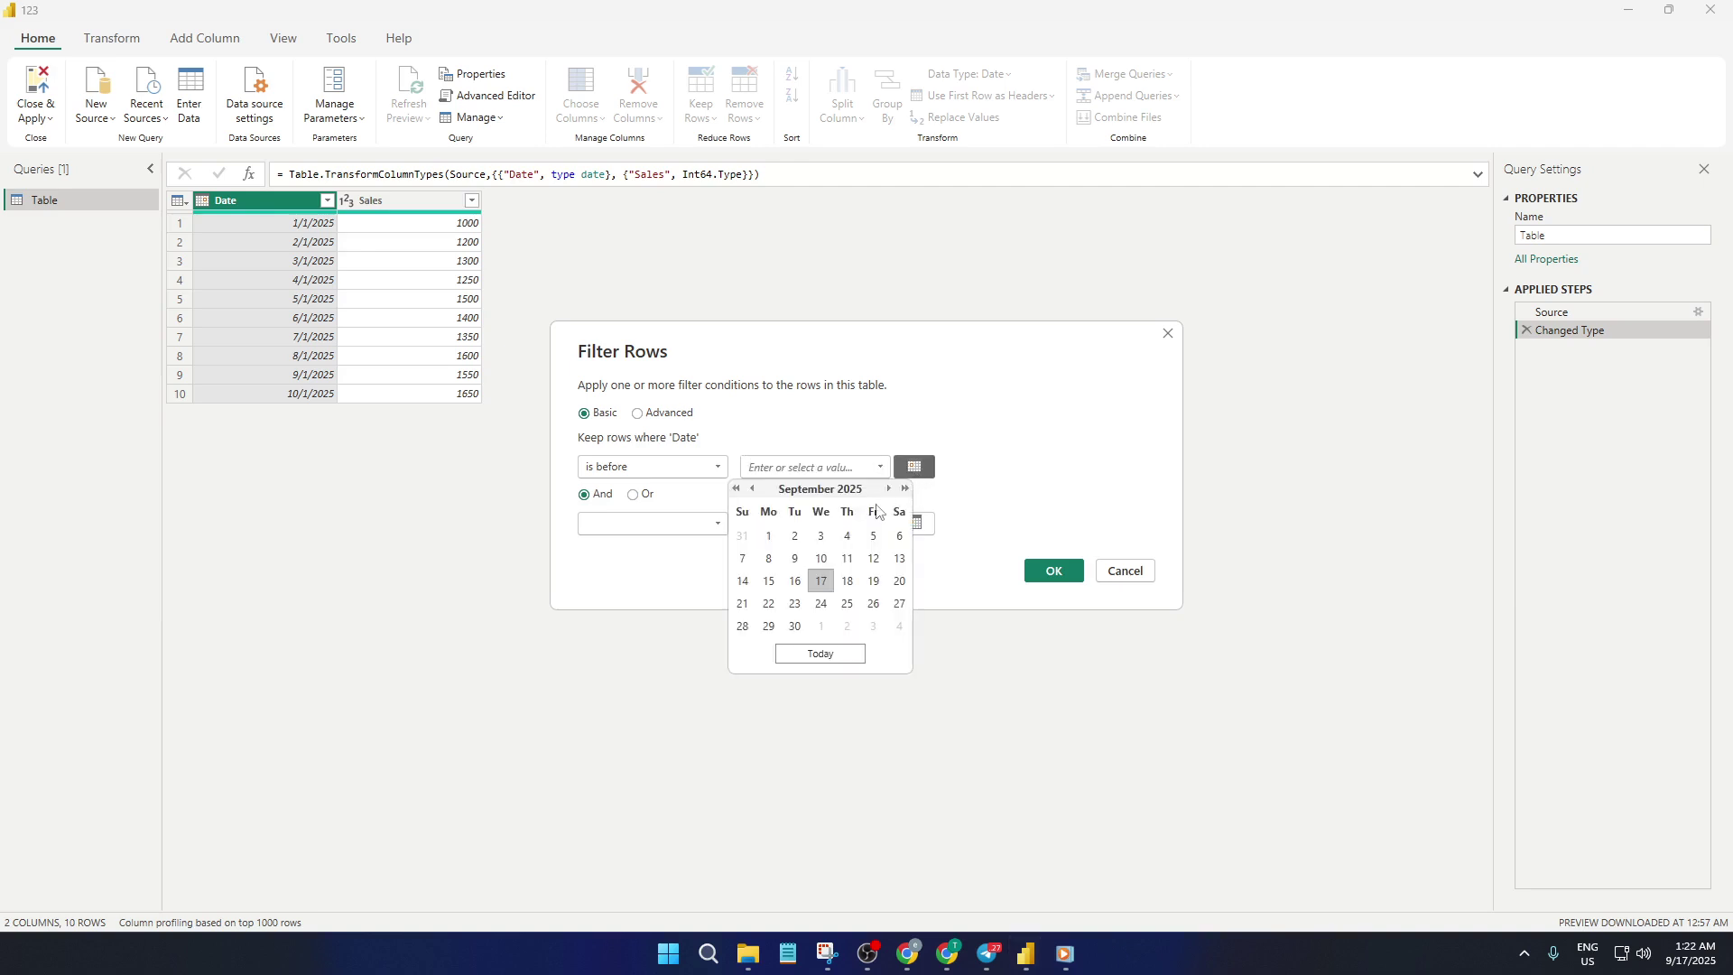
click(822, 582)
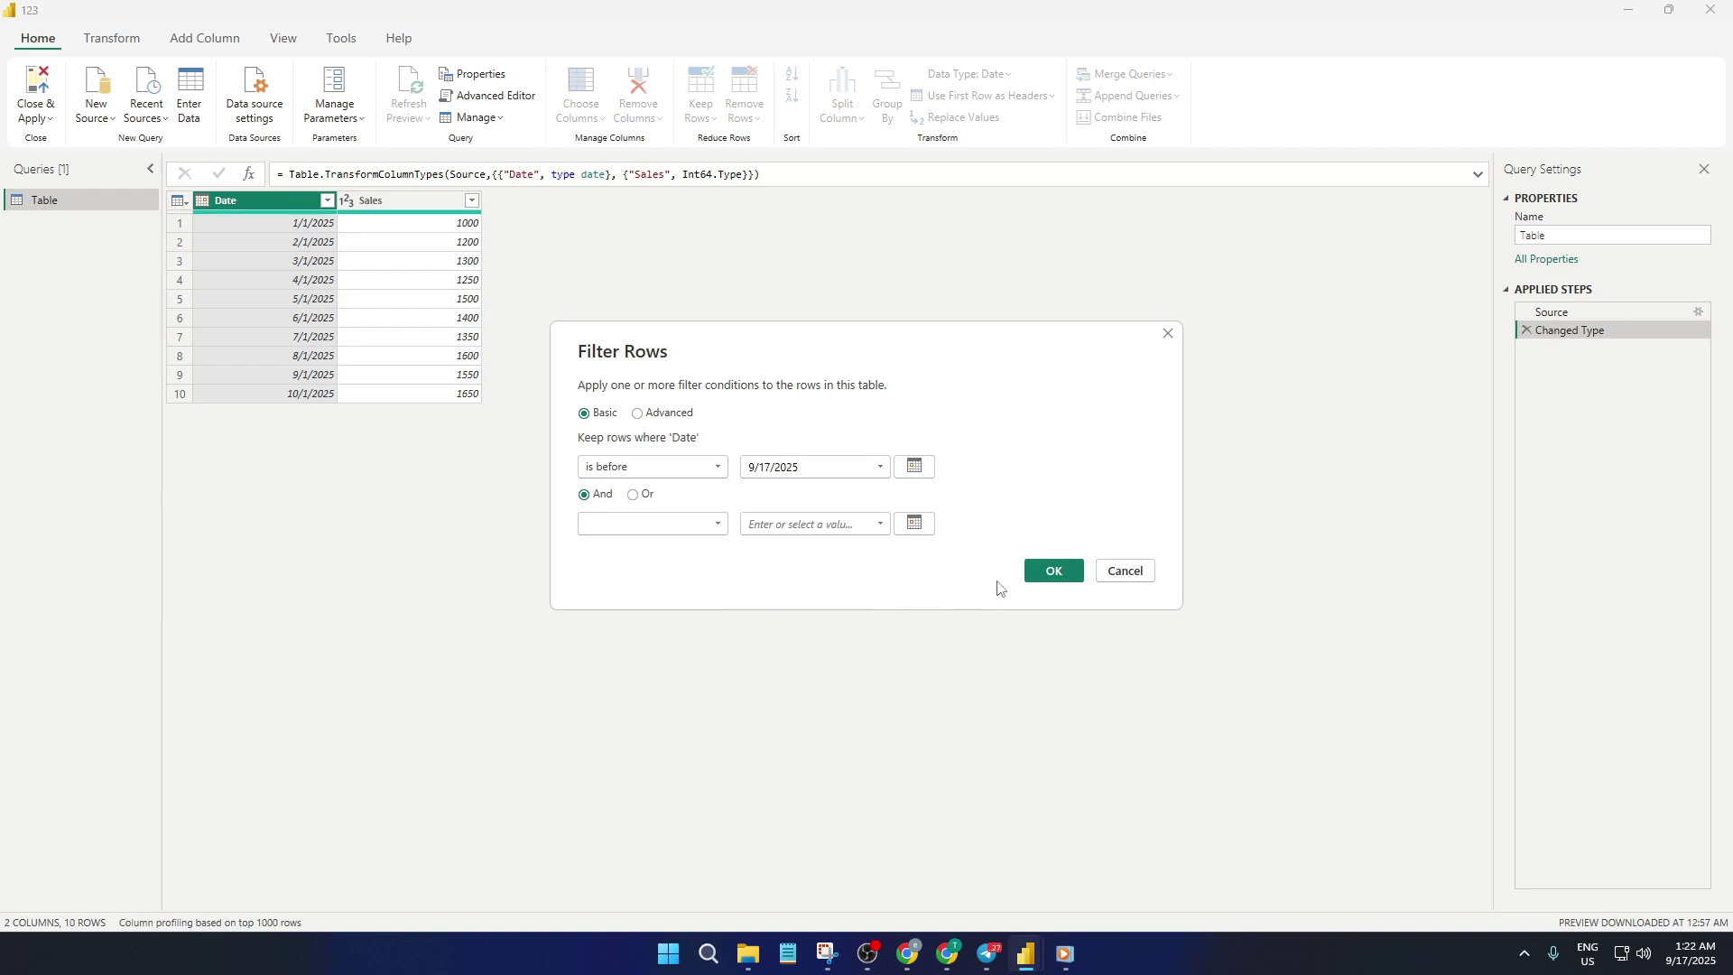
click(1052, 572)
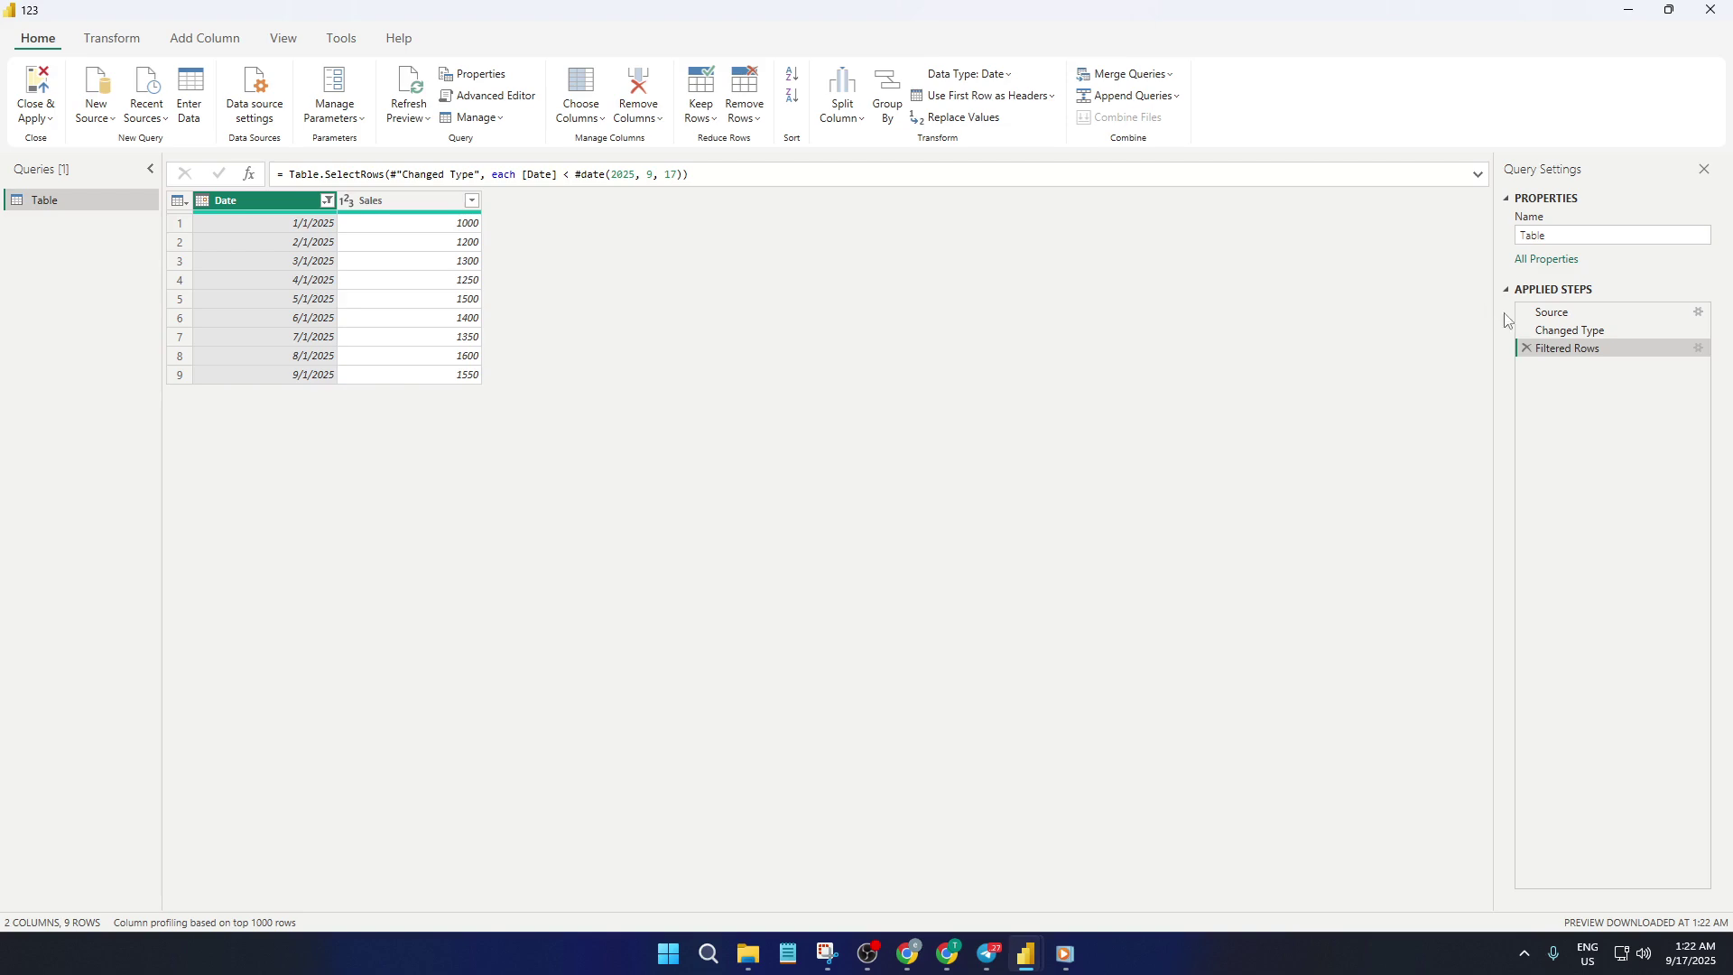
Delete the date filter from the query's applied steps, and close the editor with changes applied.
click(1525, 349)
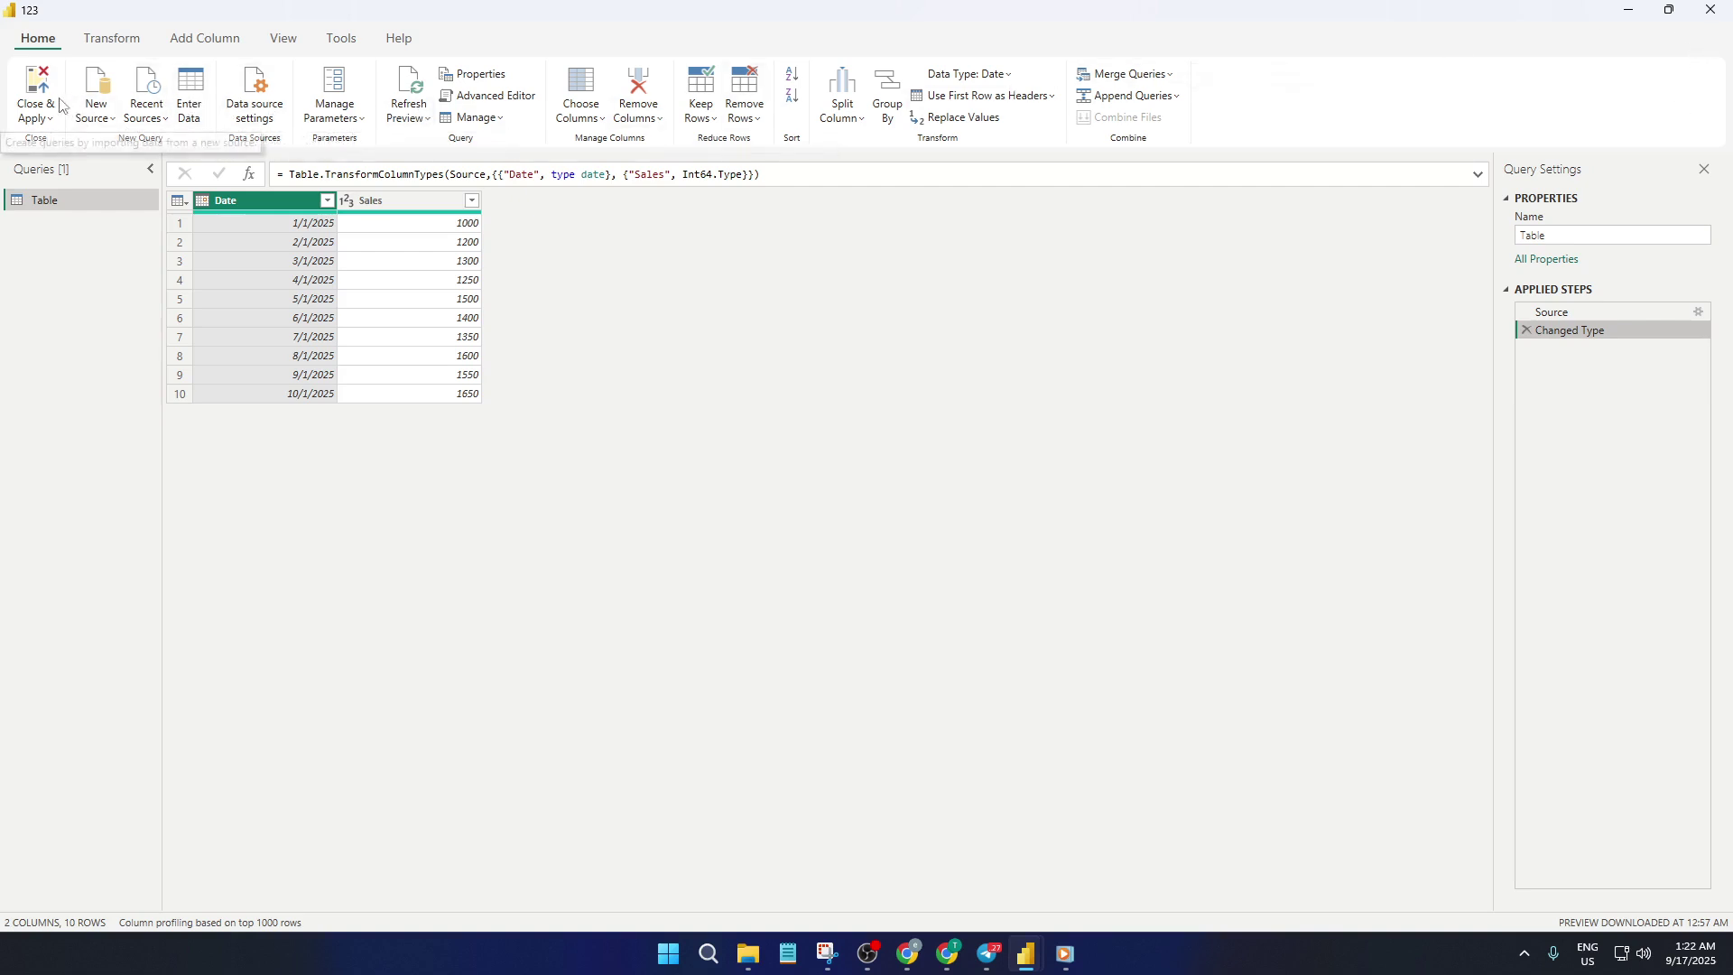
click(36, 94)
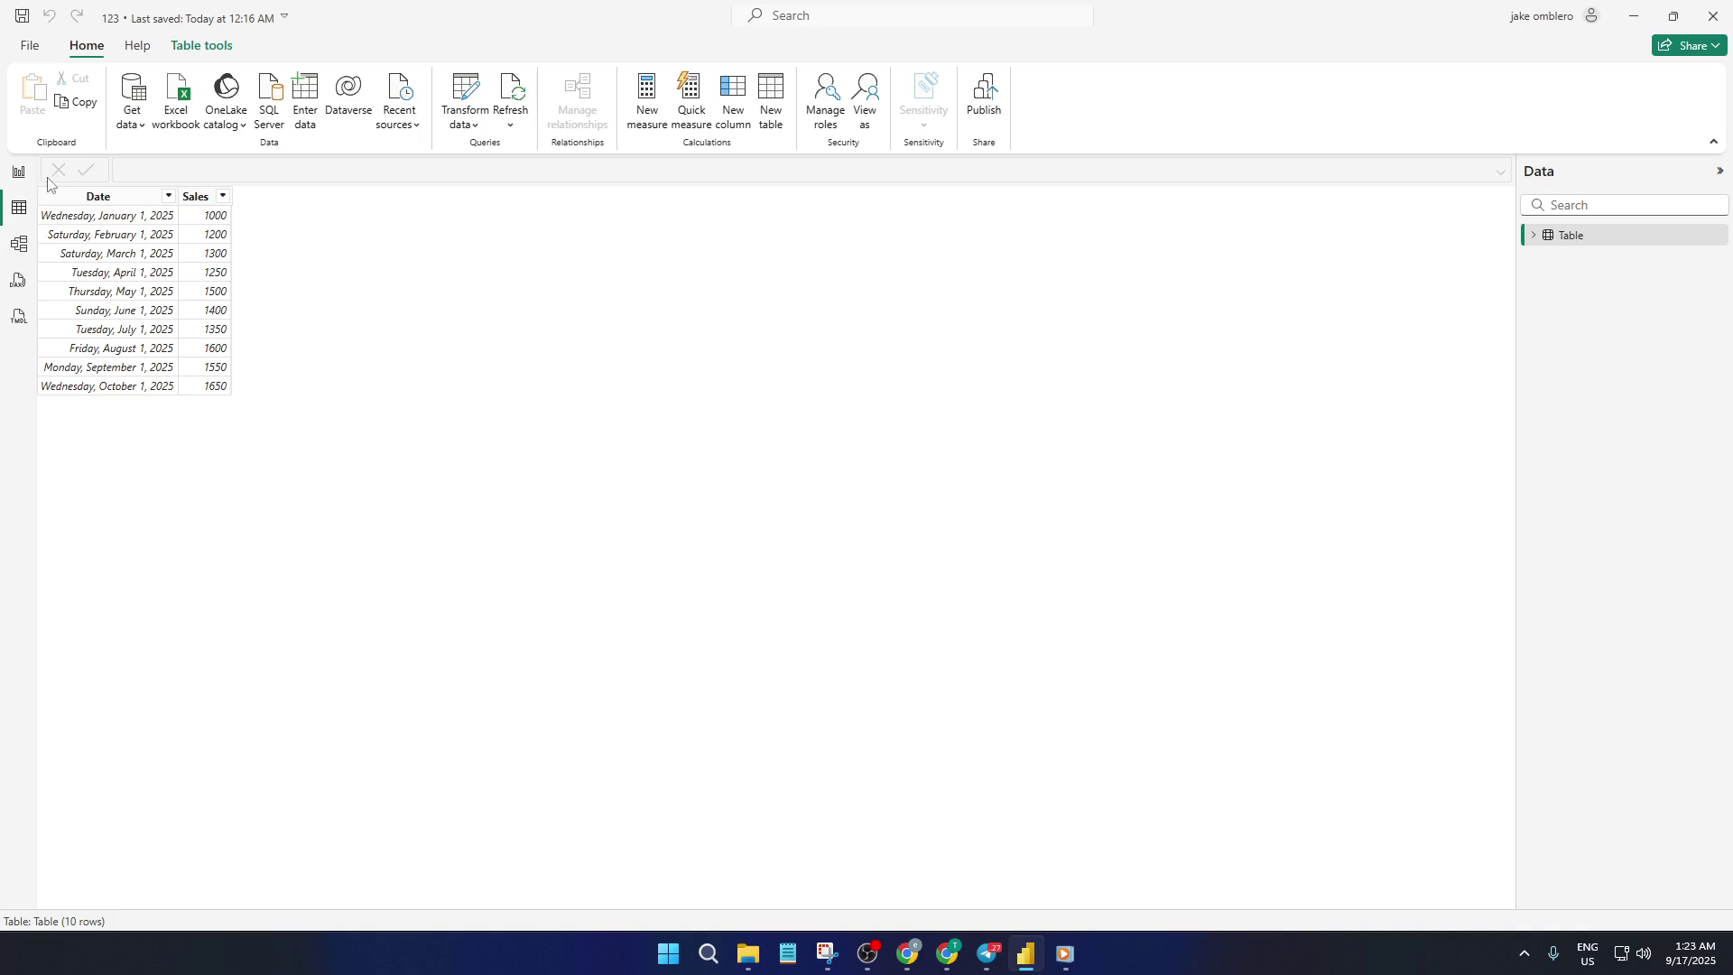
Insert a line chart on the report page, enlarge it and move it slightly toward the upper middle of the canvas.
click(18, 172)
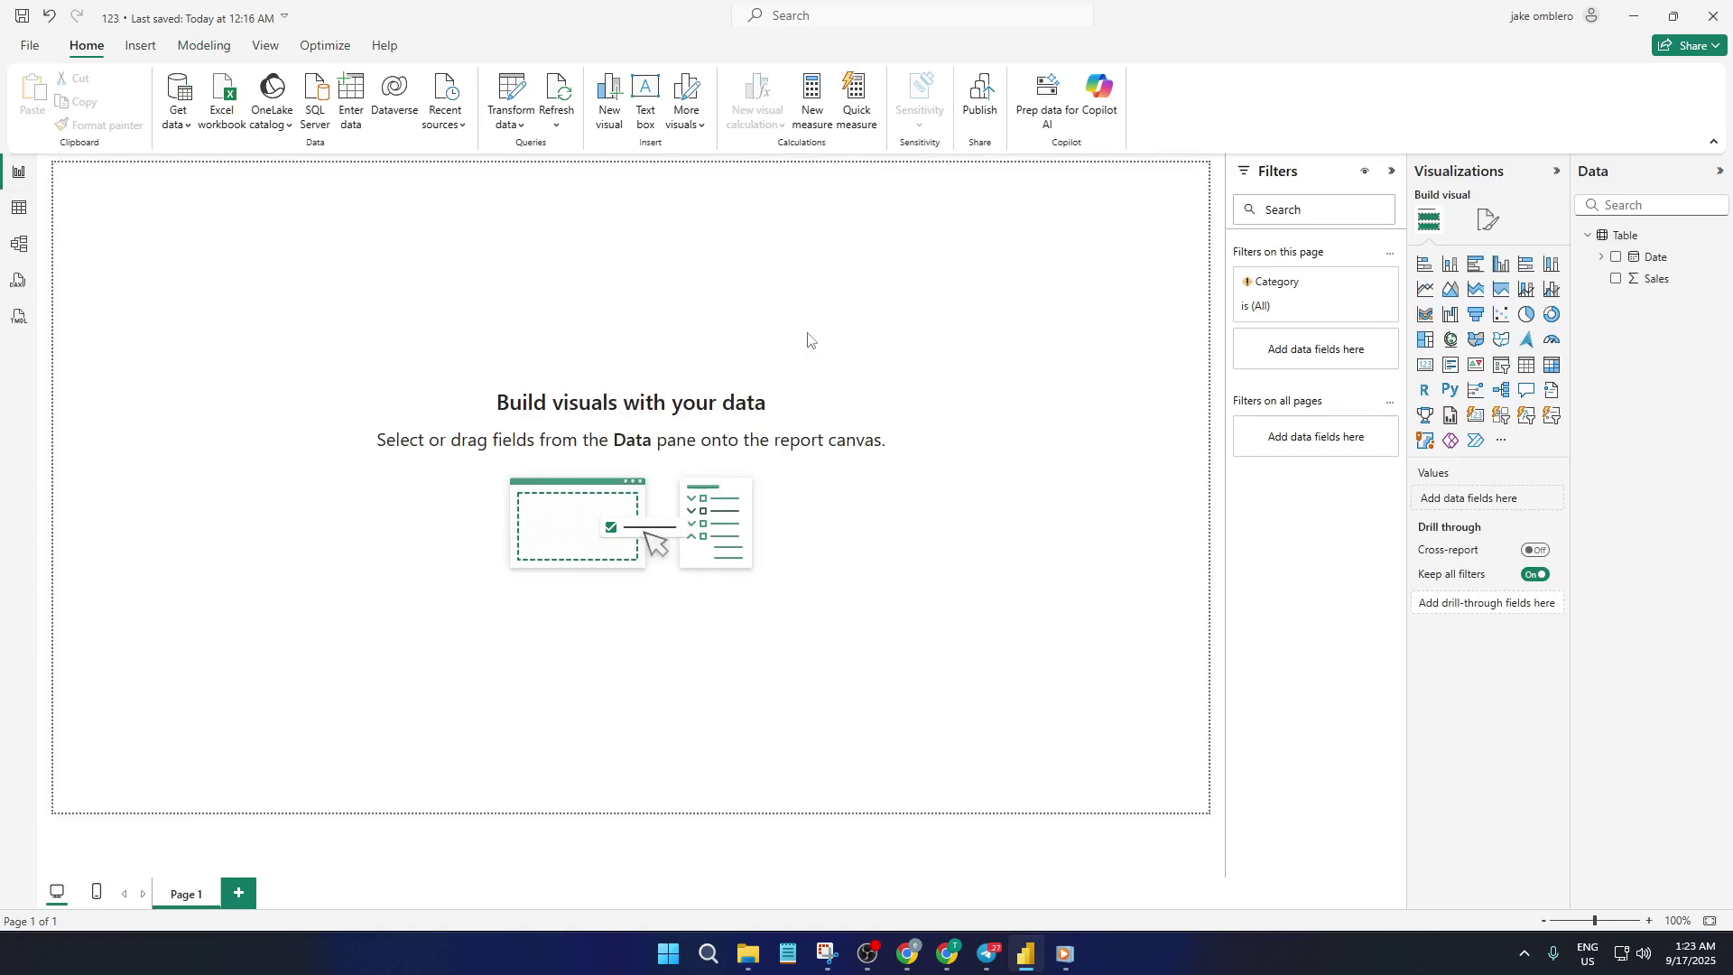
click(1426, 290)
drag(201, 368, 582, 510)
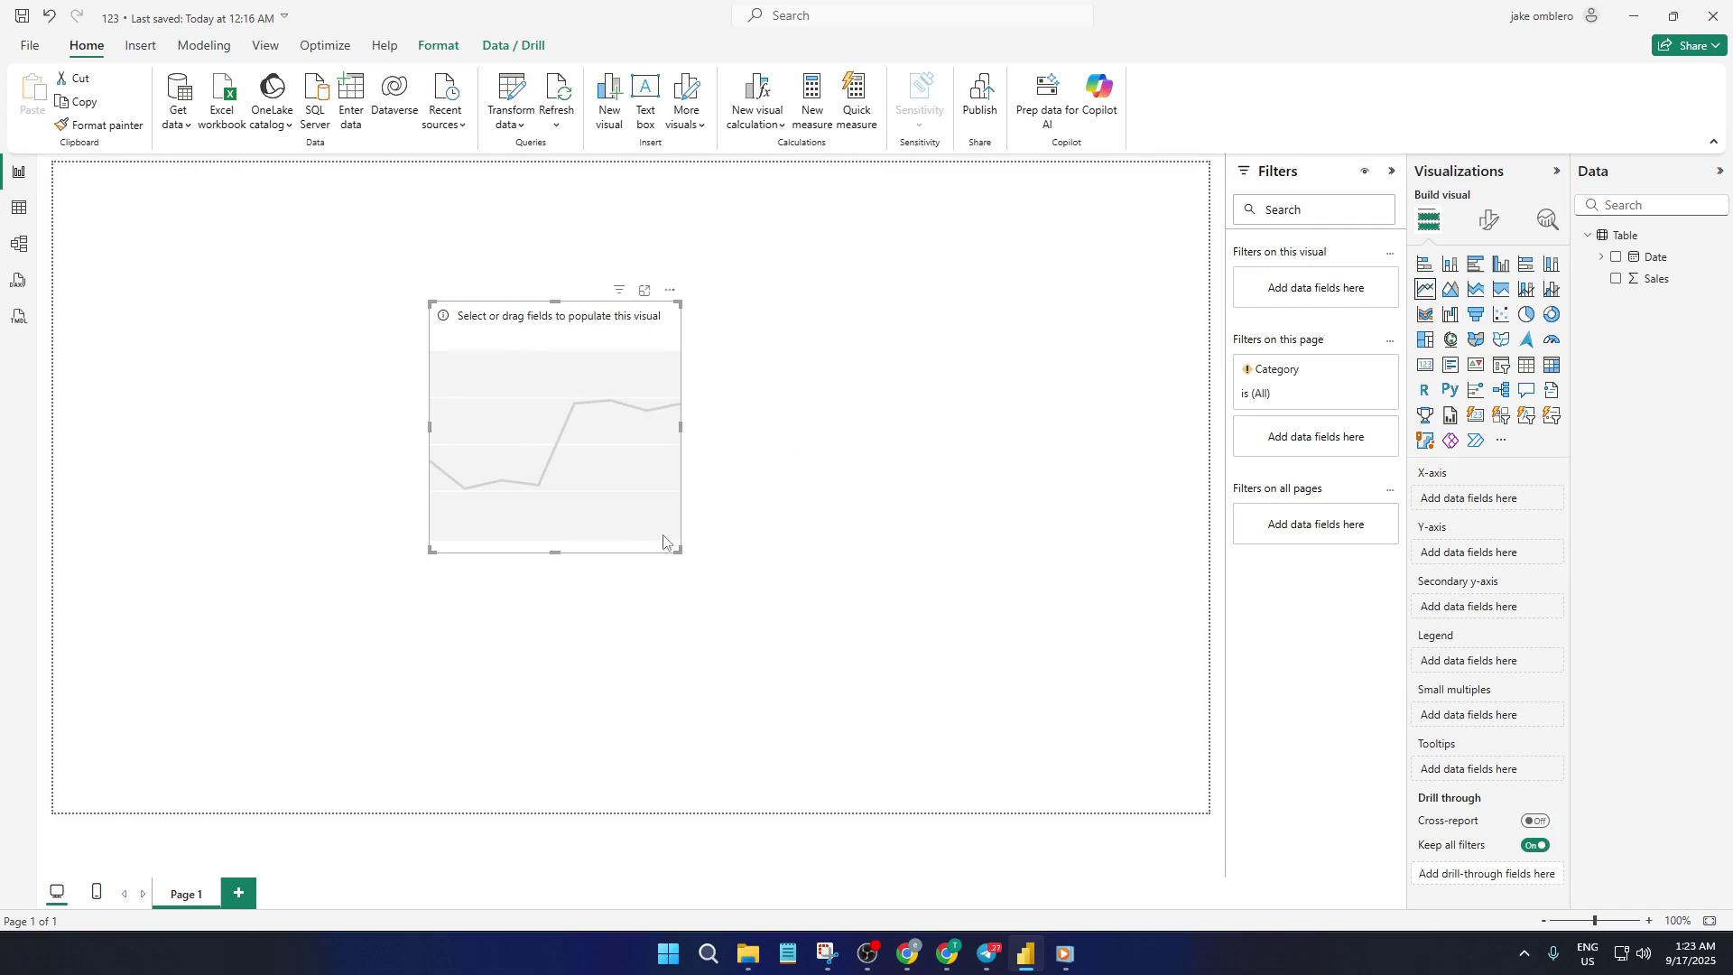
drag(678, 549, 855, 638)
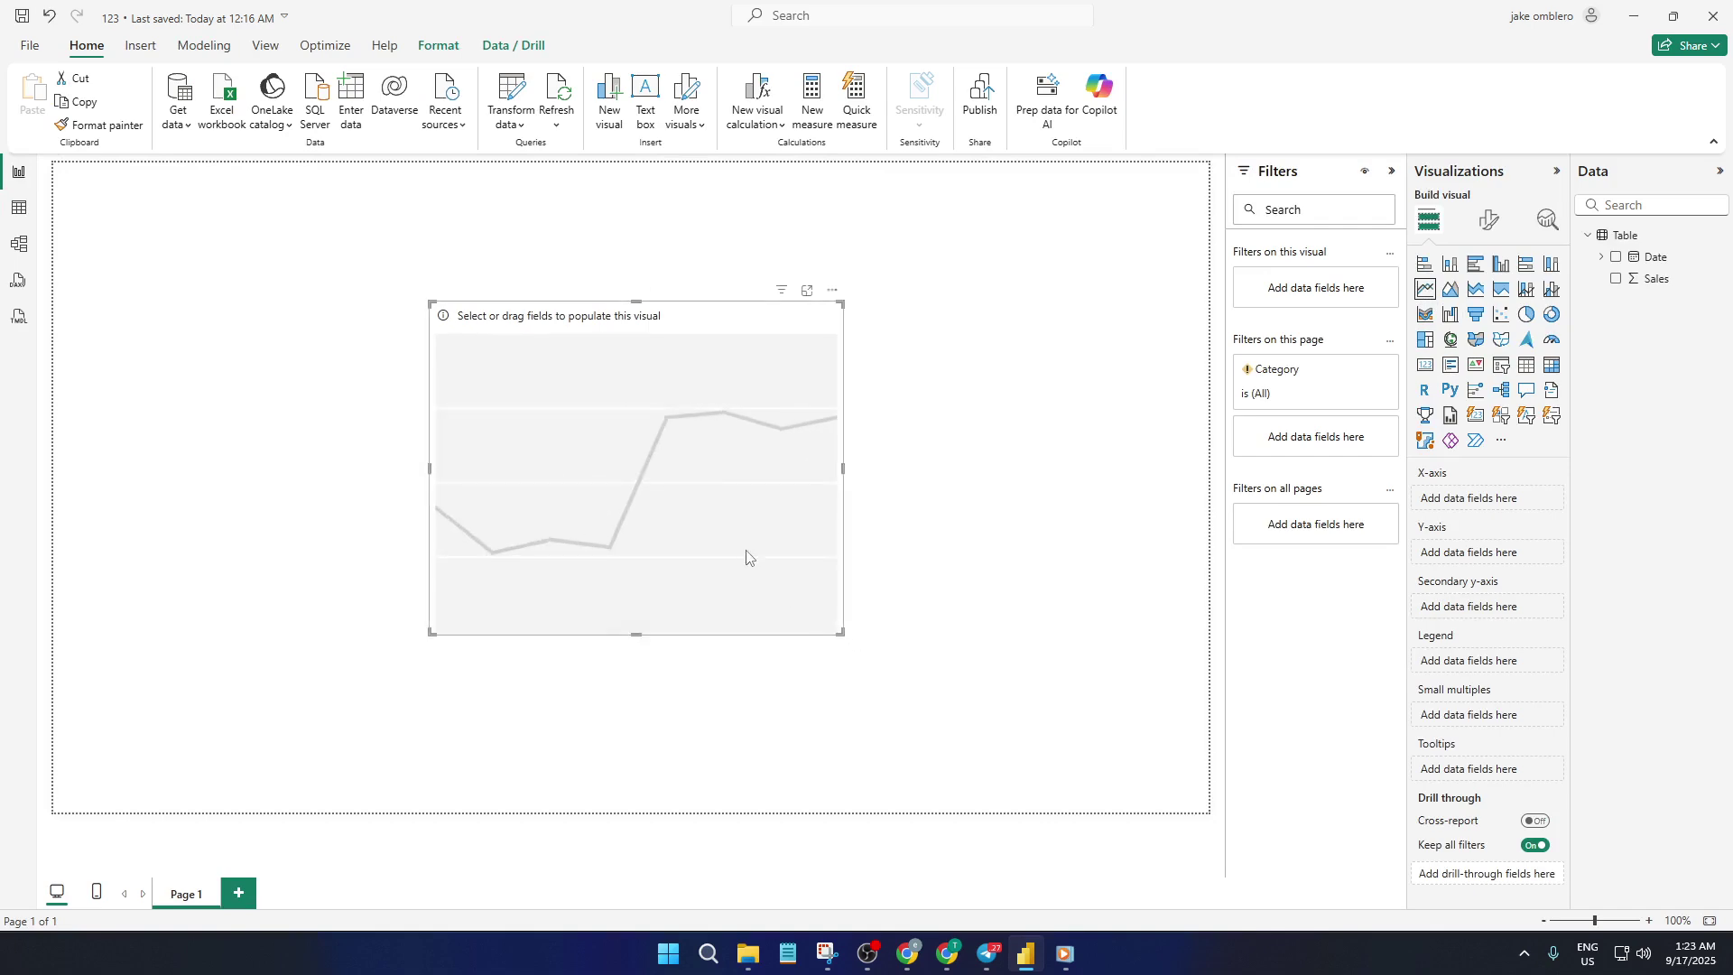
drag(747, 557, 770, 526)
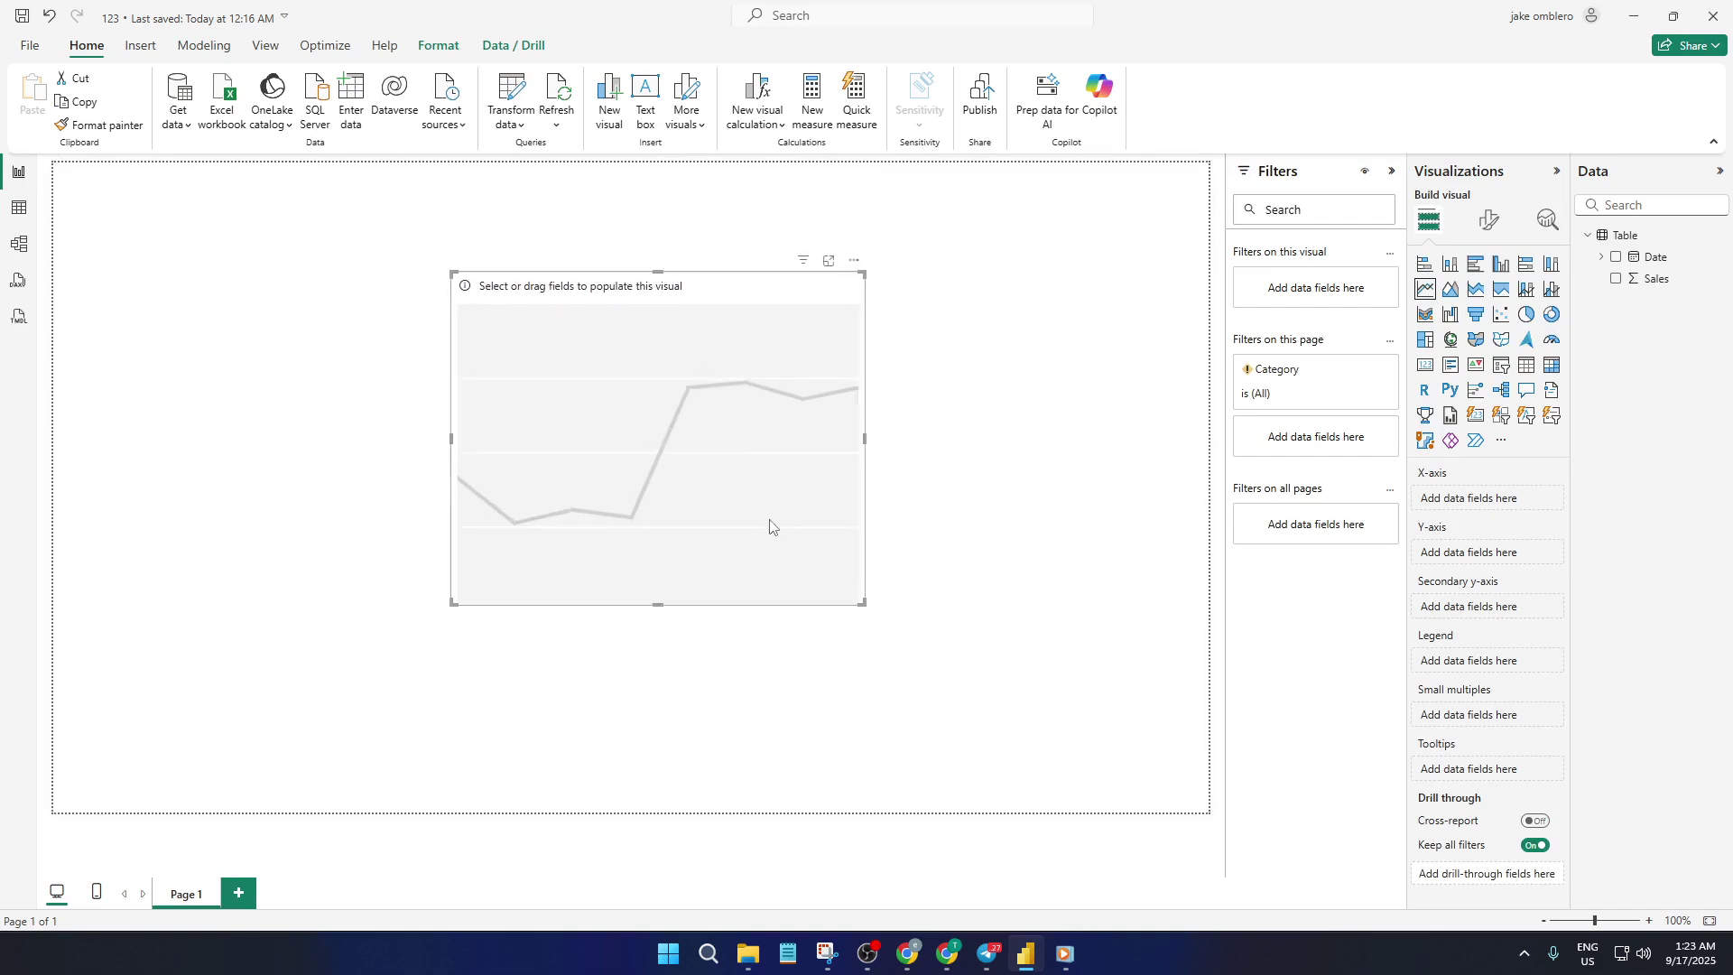
Plot Sales on the line chart's Y-axis against Date on the X-axis, removing and re-adding the Date field.
click(1616, 258)
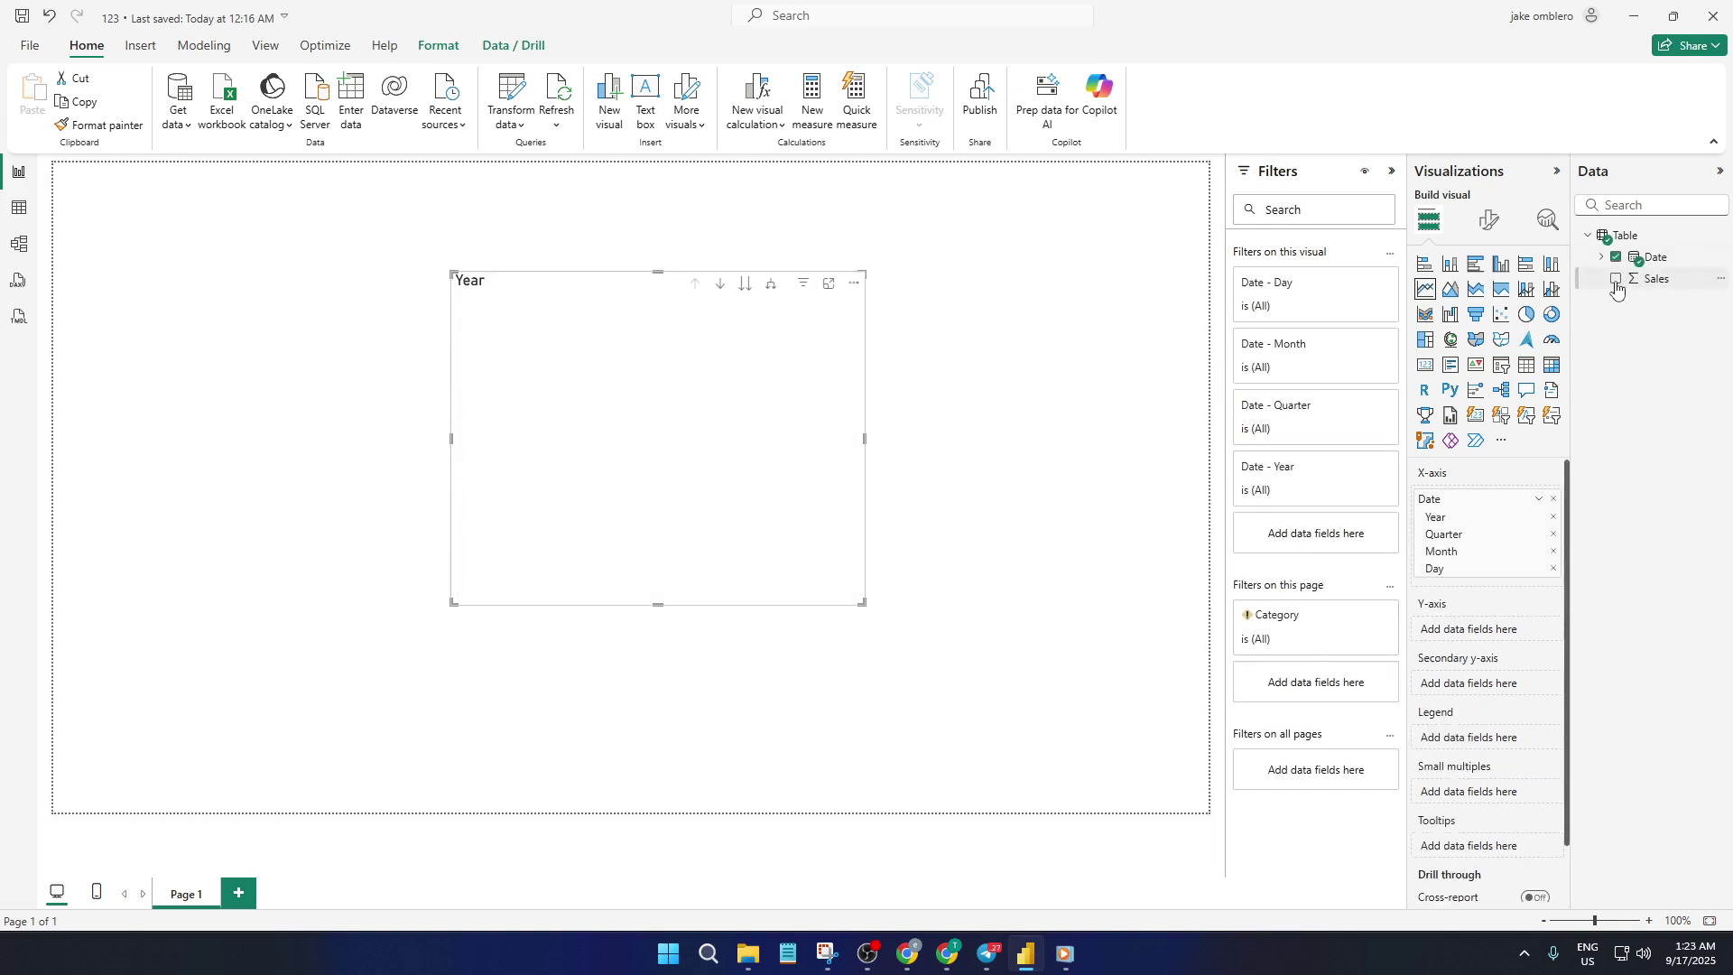
click(1616, 279)
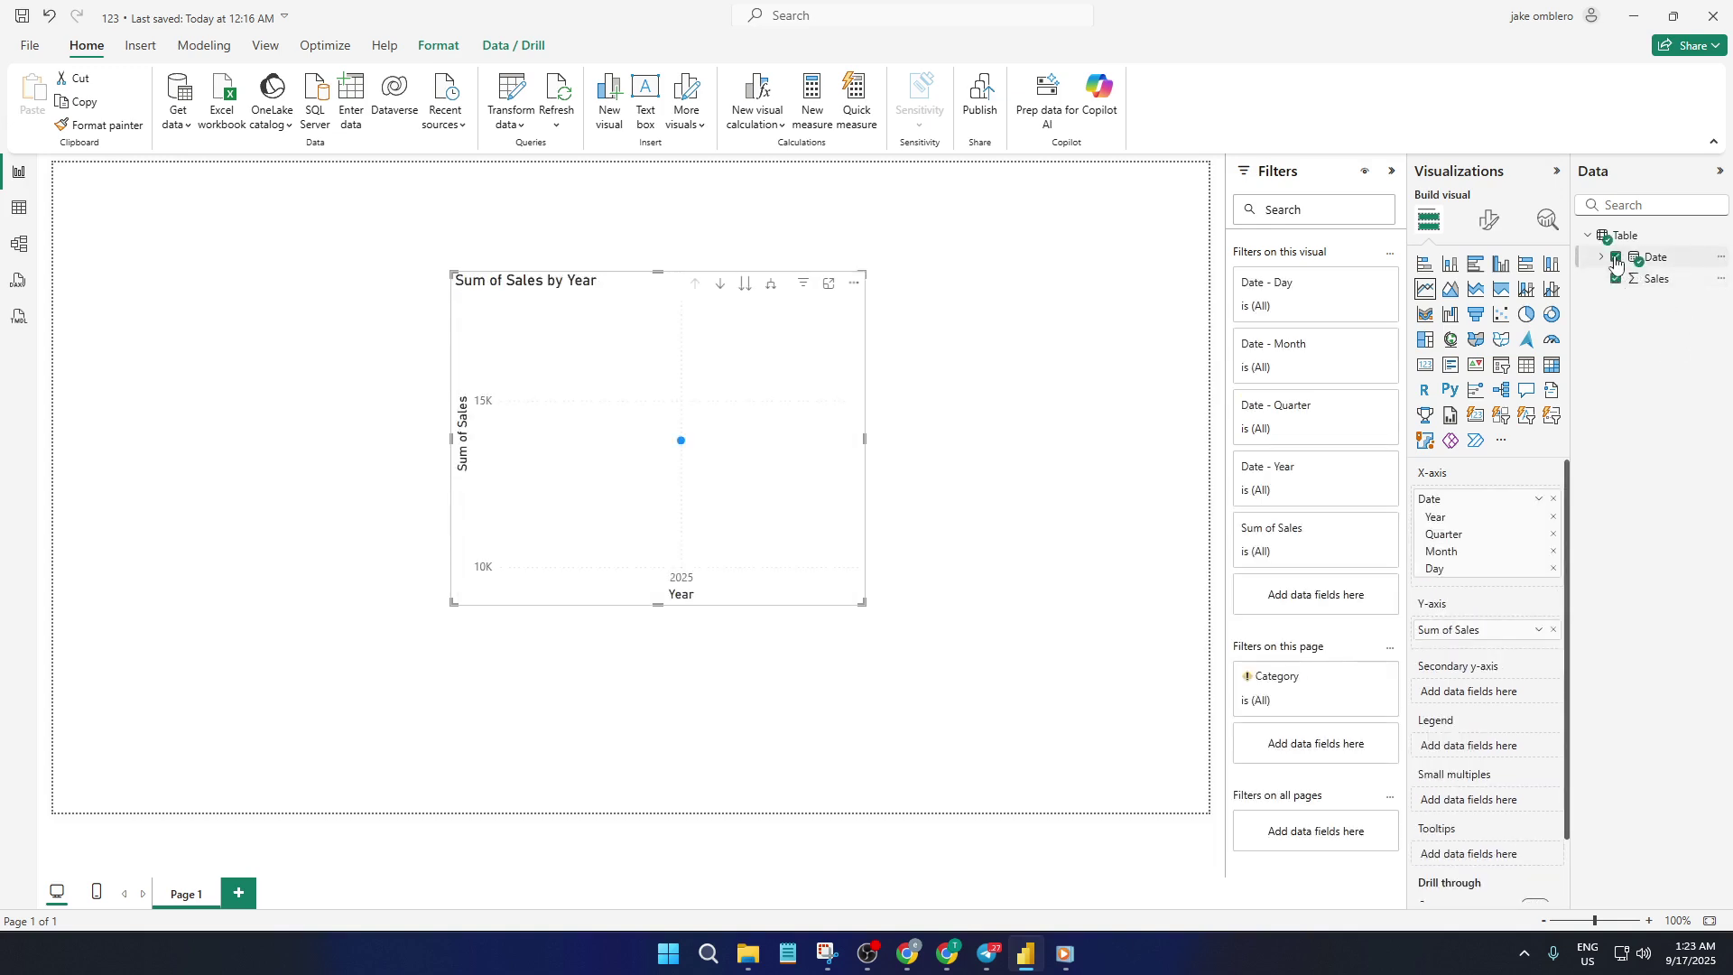
mouse_move(1658, 260)
mouse_down()
mouse_move(1338, 562)
mouse_move(1325, 609)
mouse_move(1652, 271)
mouse_up()
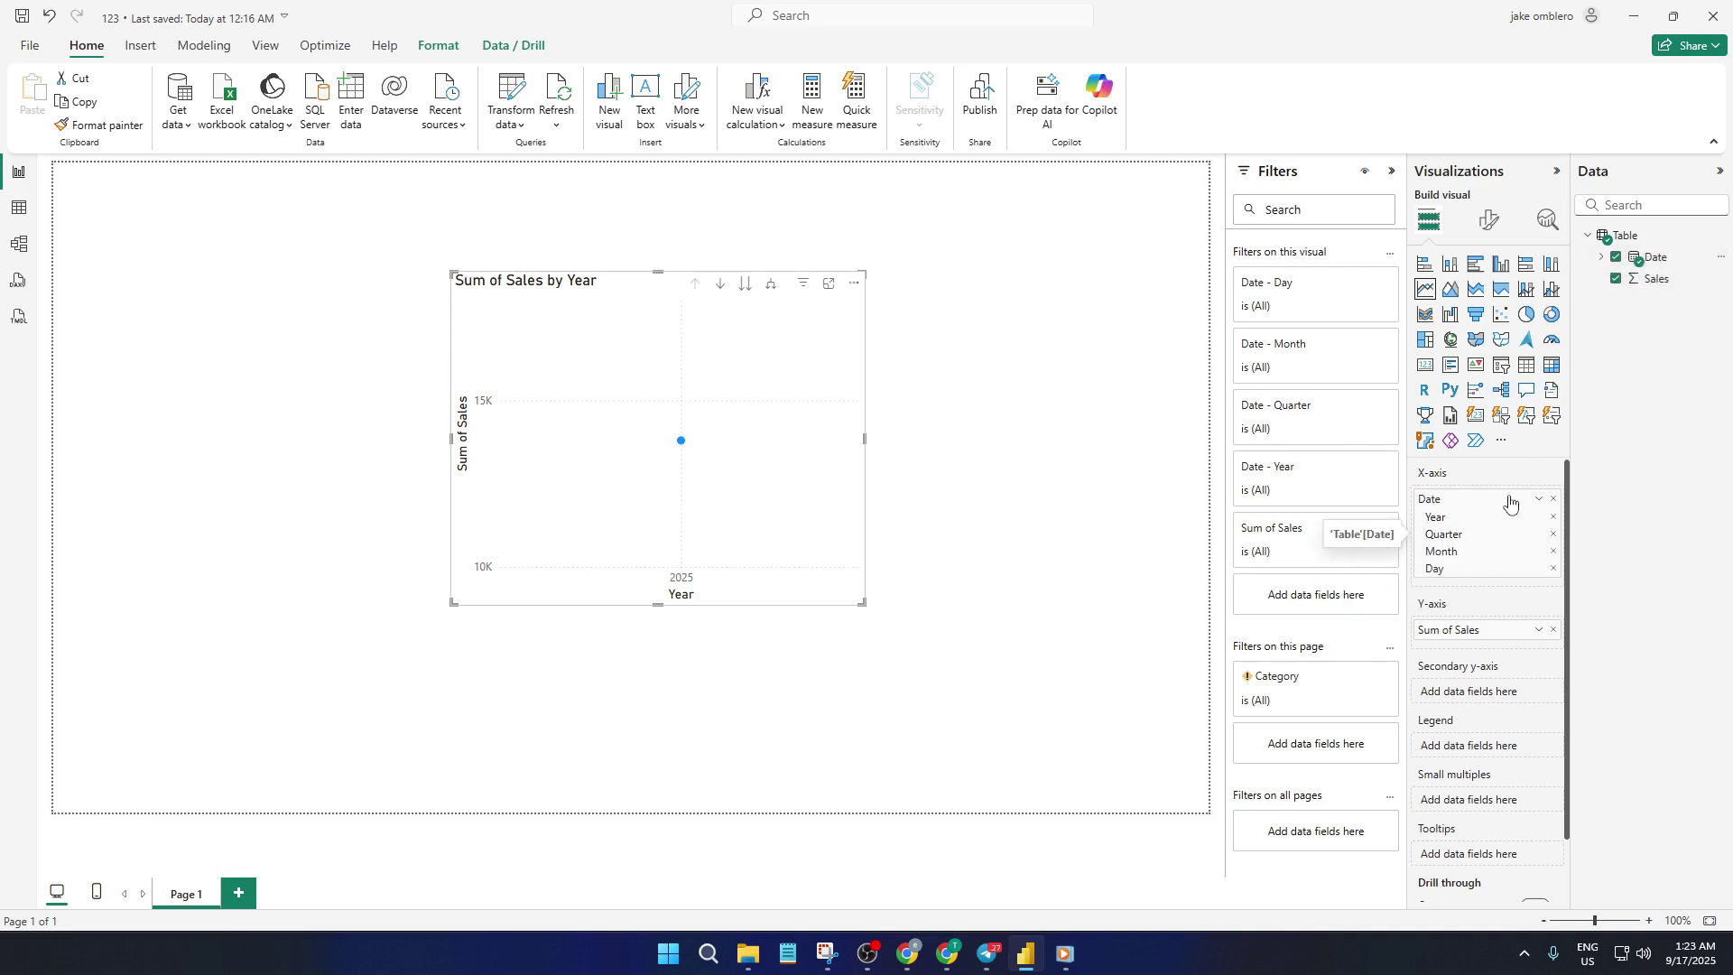
click(1555, 499)
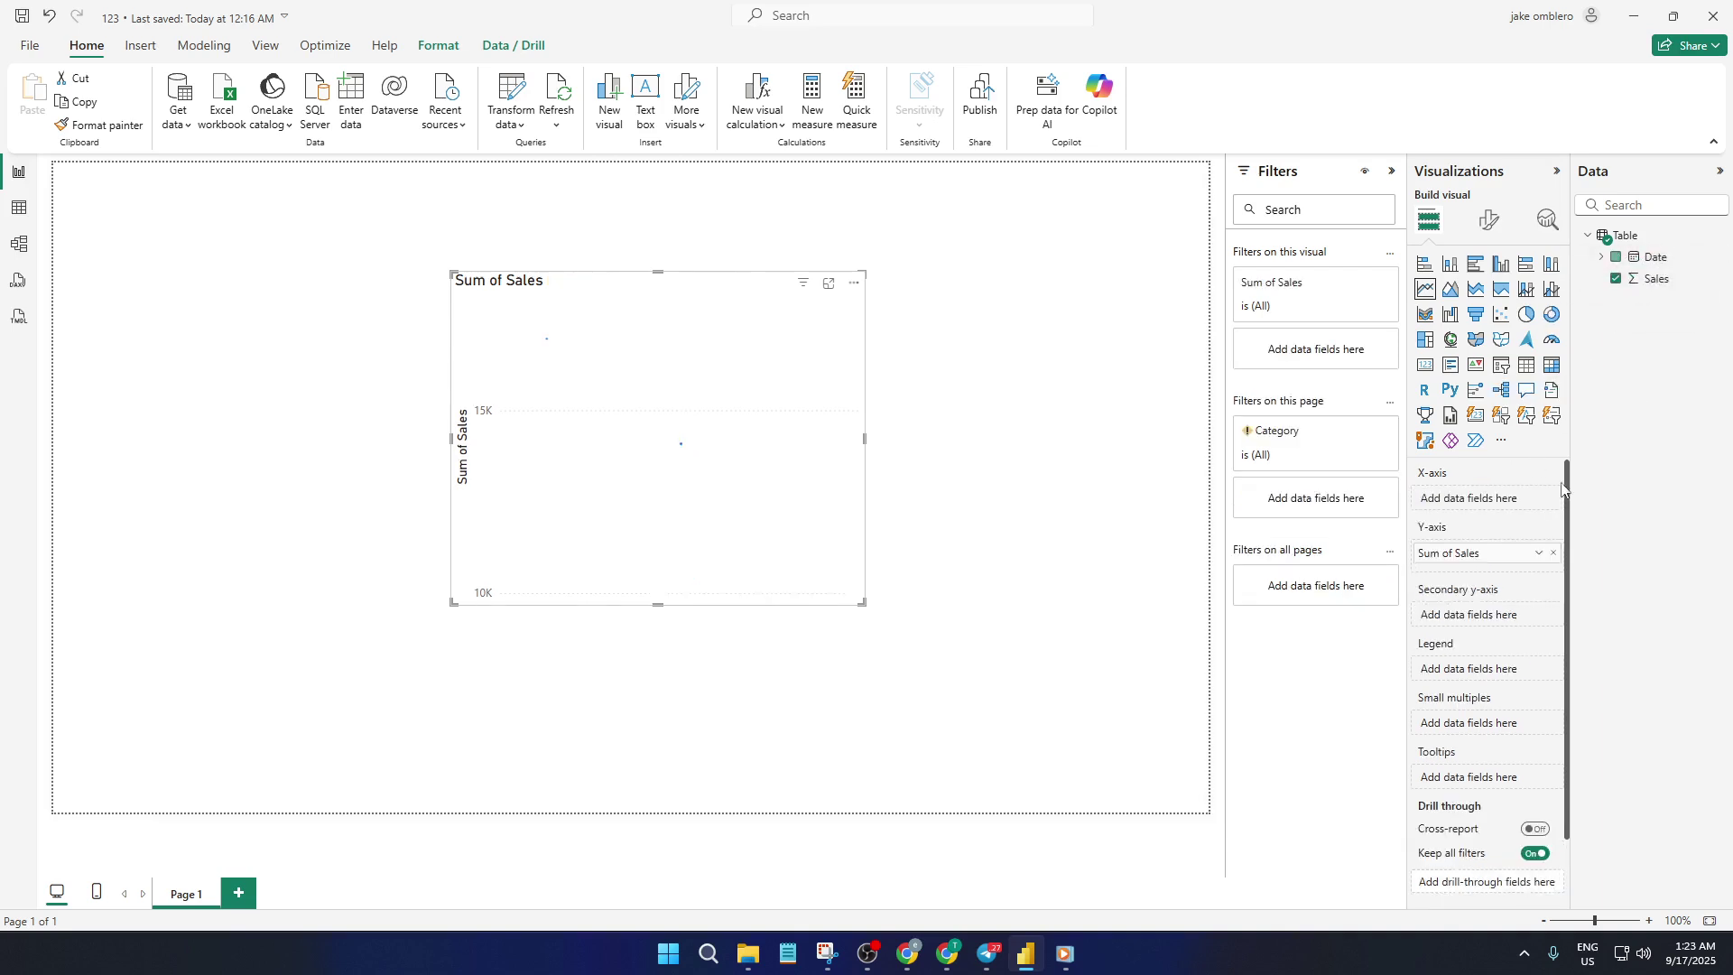
click(1615, 259)
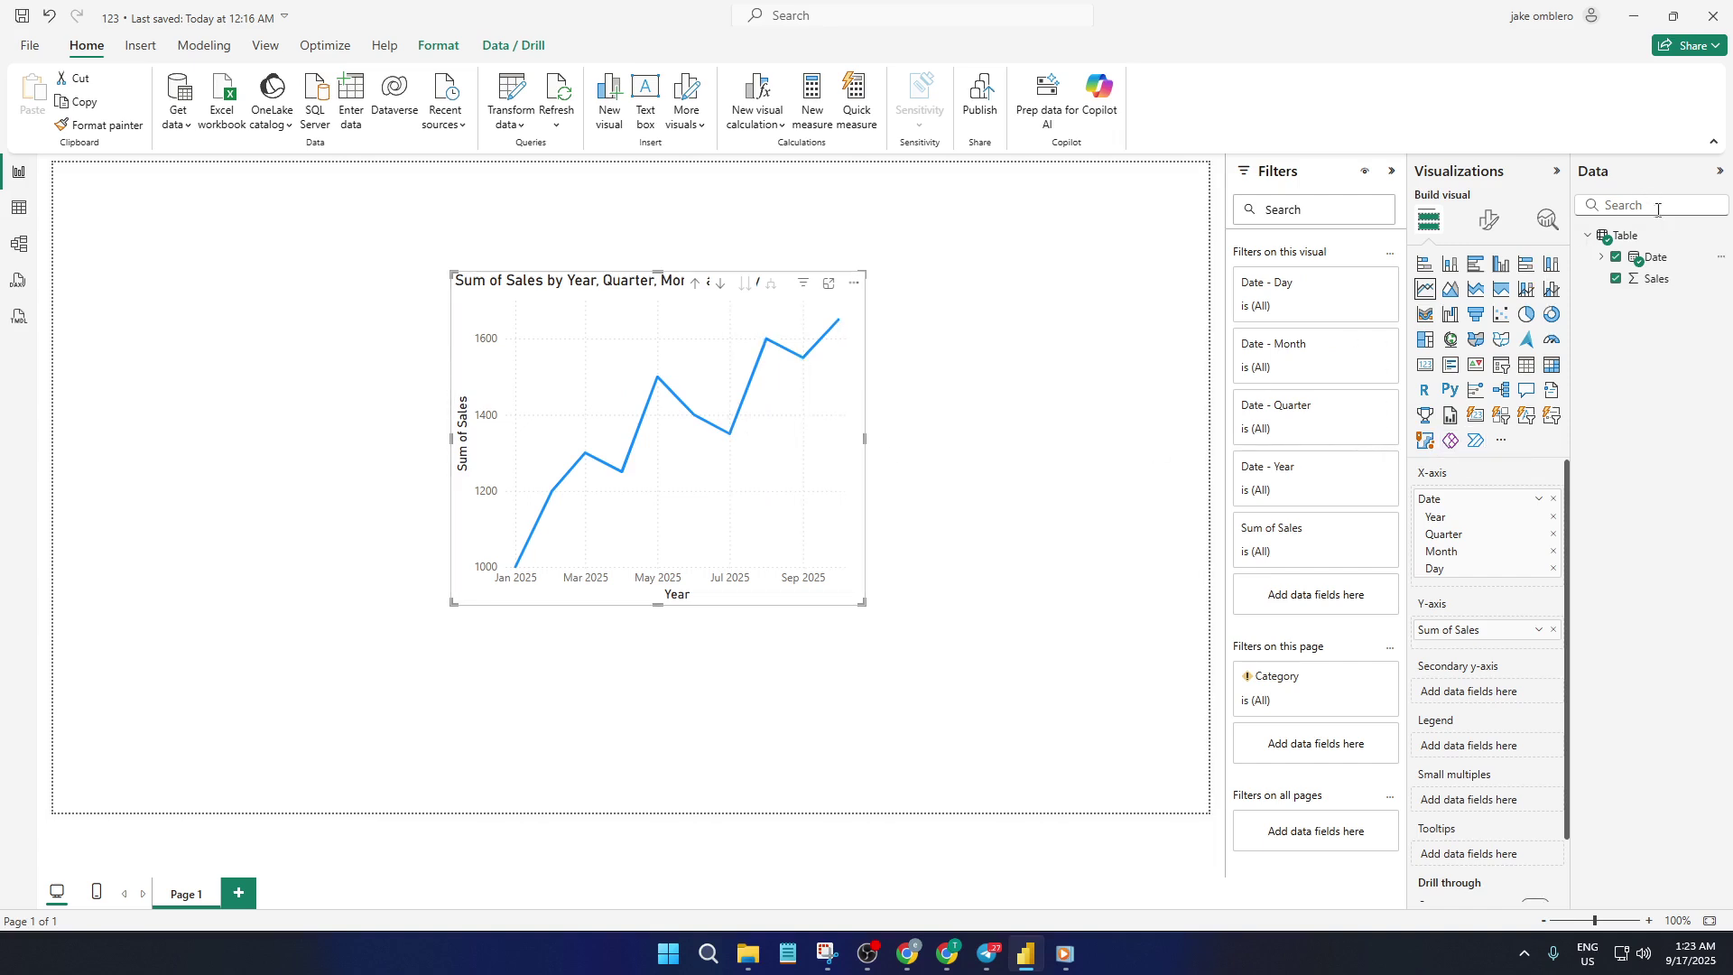
Add Date as a filter on the line chart and select every date except Wednesday, October 1, 2025.
drag(1663, 259, 1335, 607)
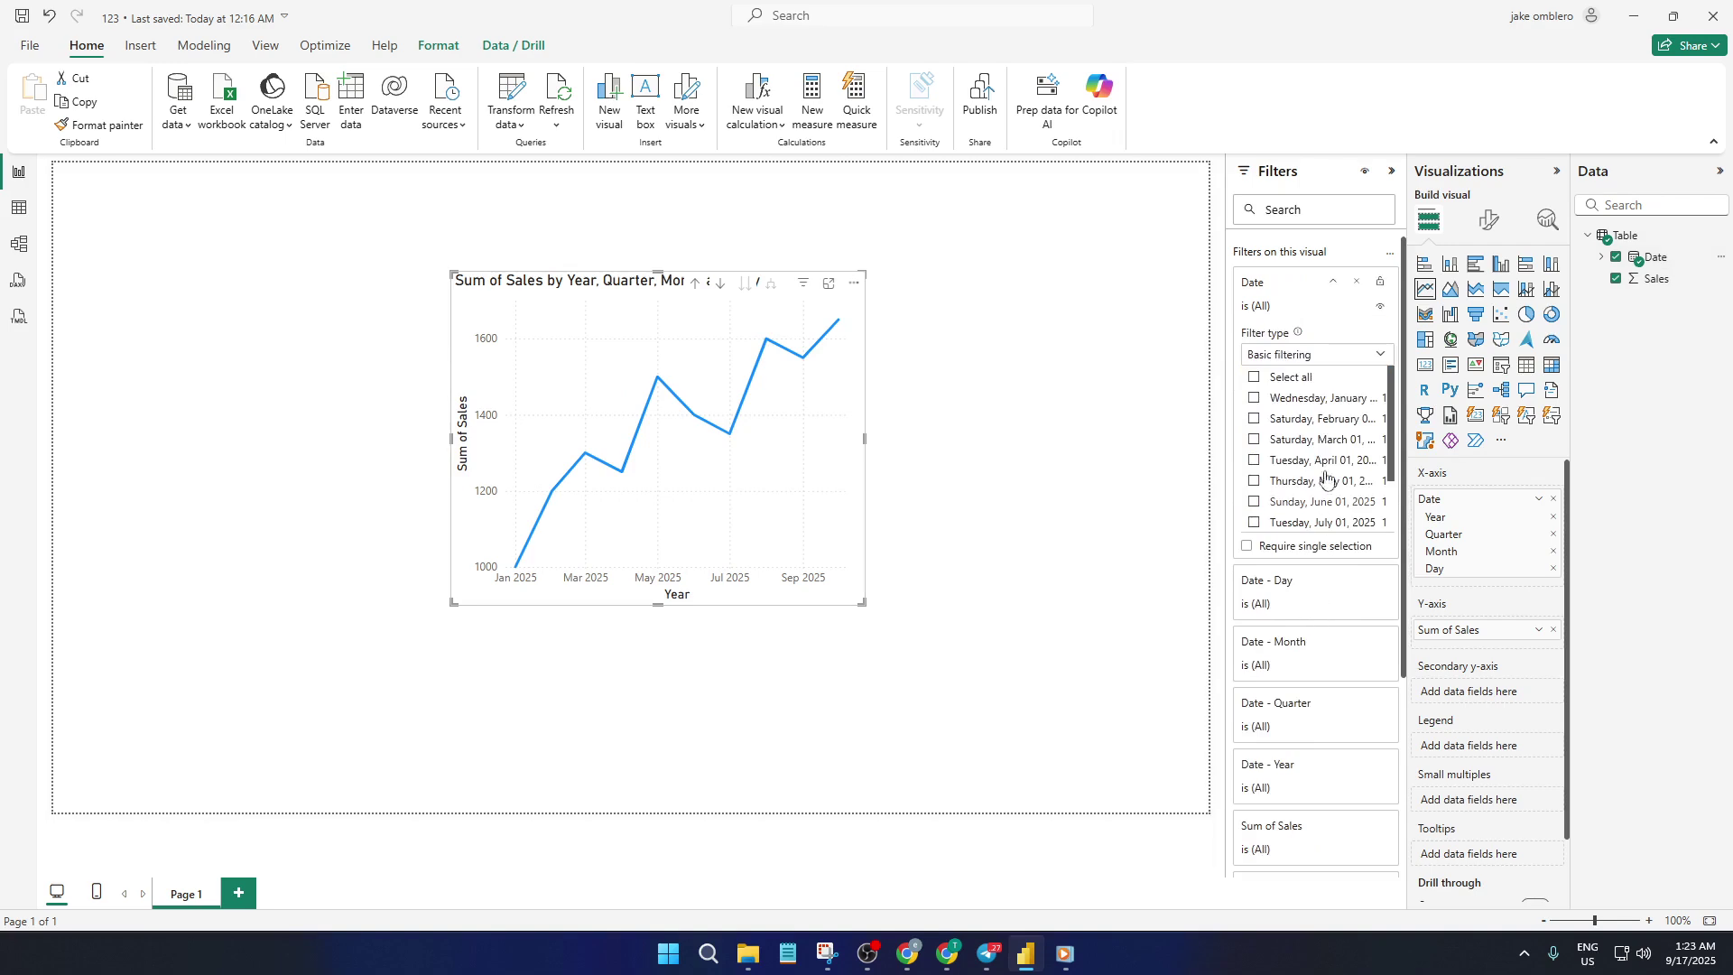
scroll(1320, 471, down, 1)
scroll(1312, 462, up, 1)
scroll(1282, 460, down, 1)
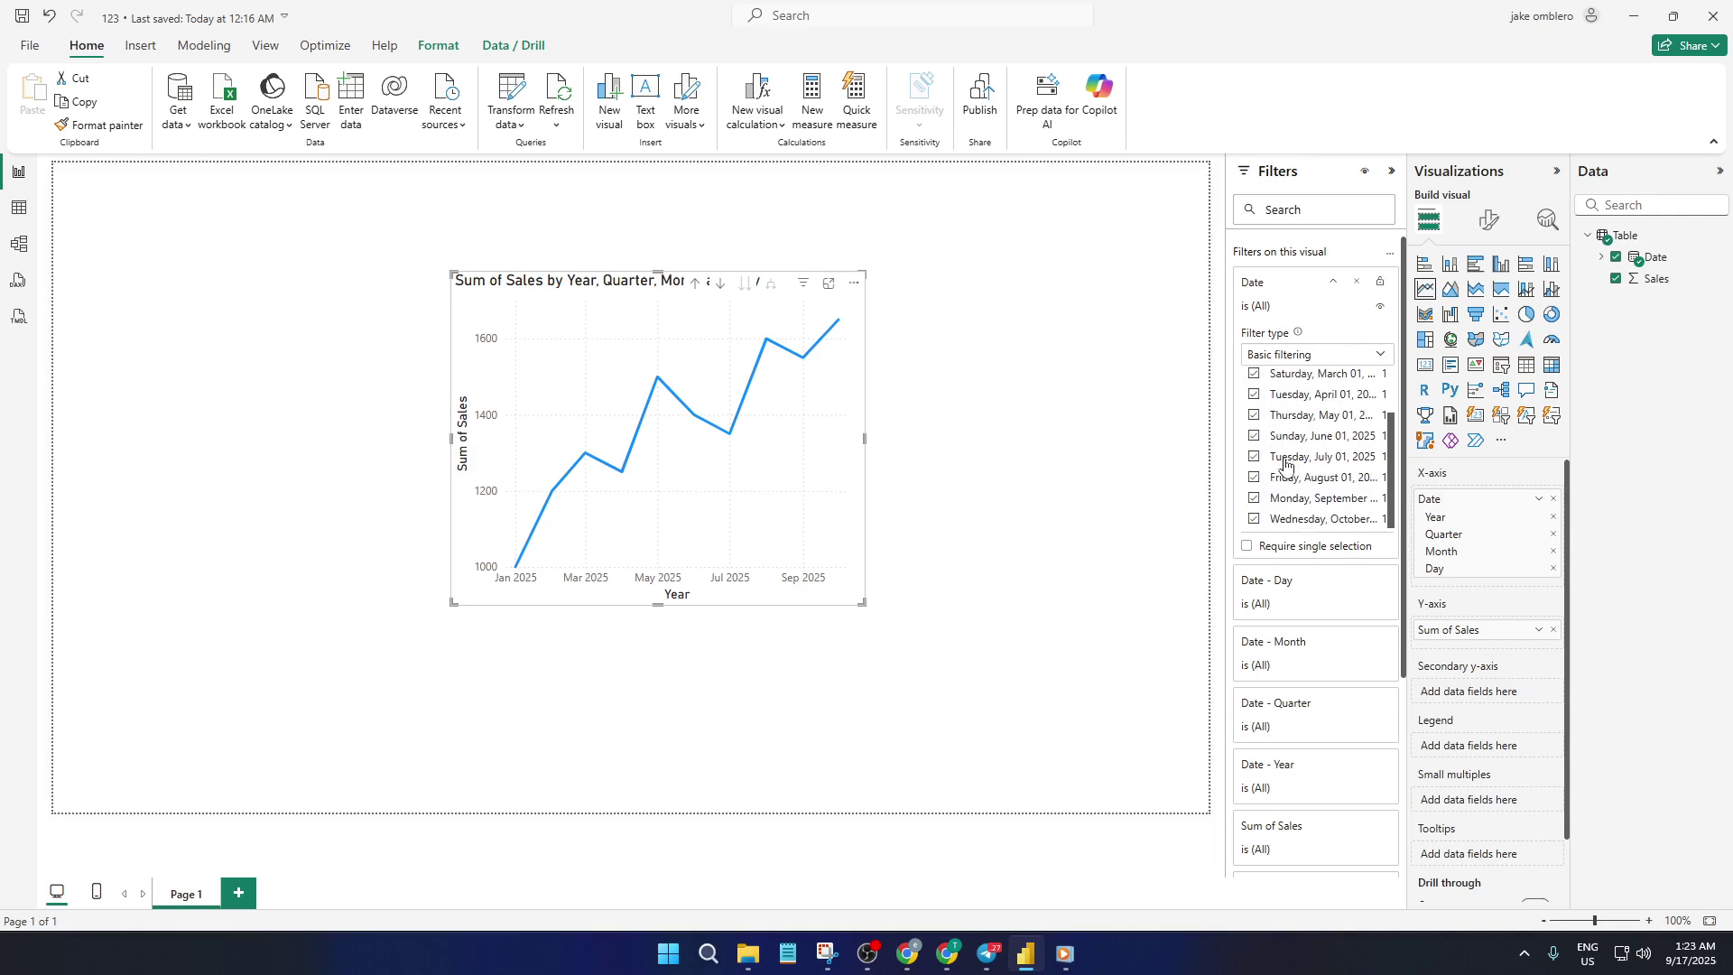
click(1253, 520)
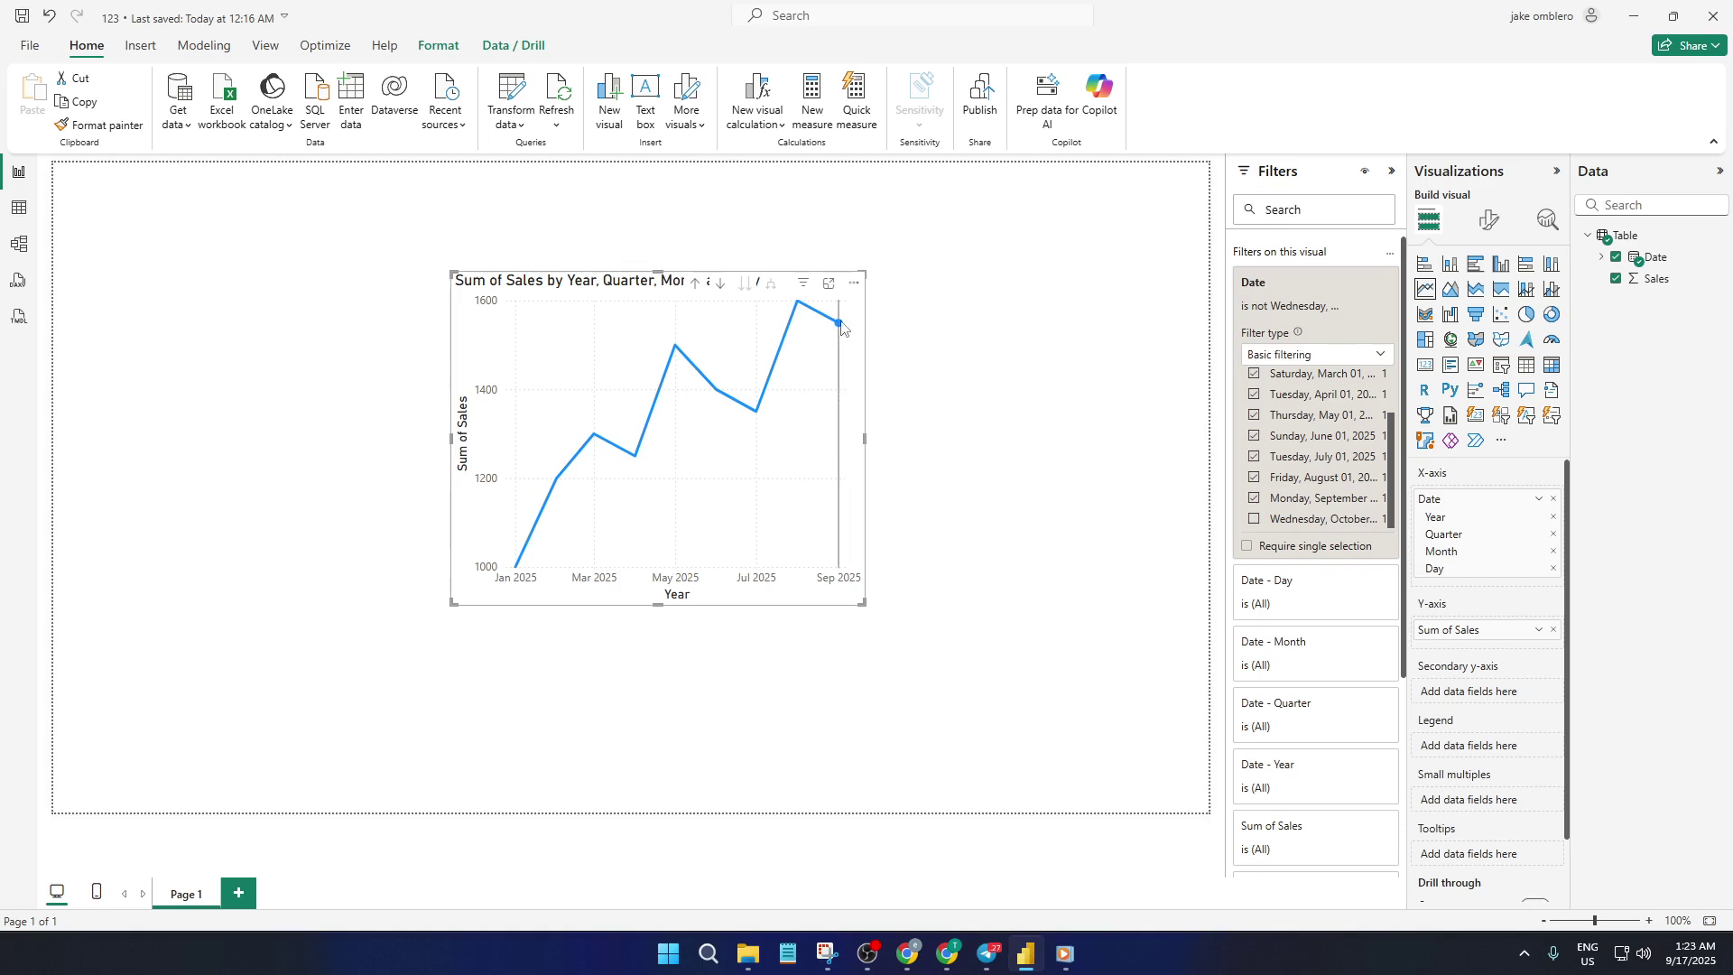
mouse_move(839, 327)
click(931, 228)
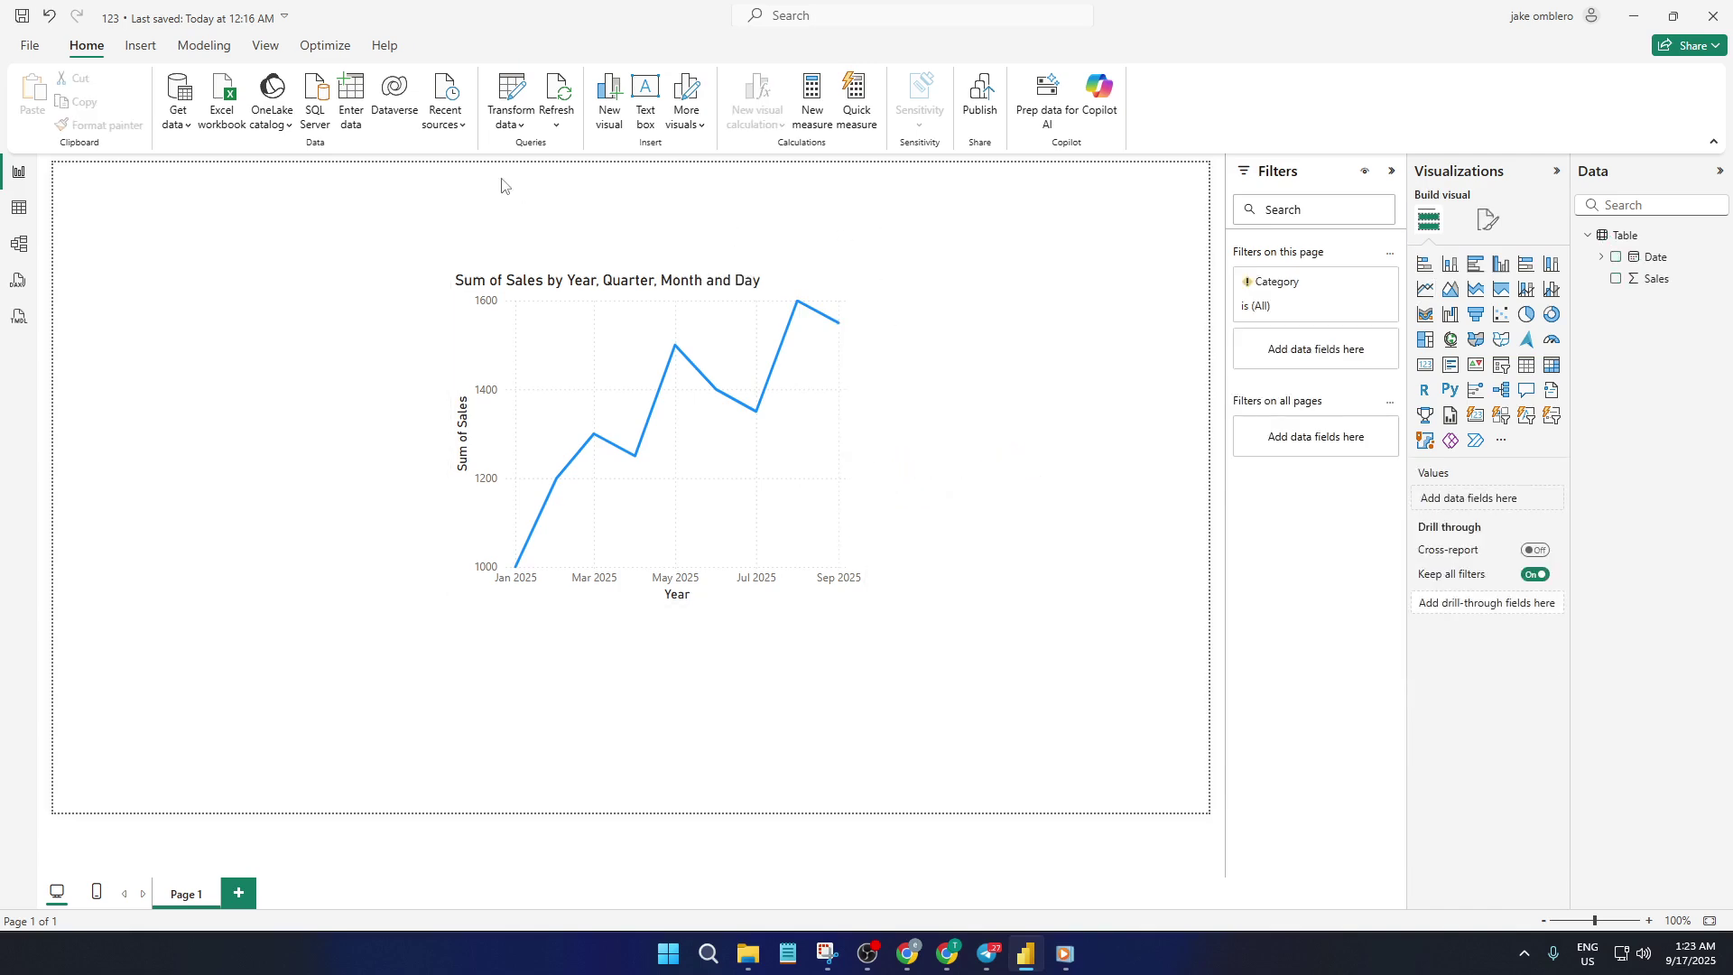
Open the table's query in the Power Query Editor and select row 10, dated 10/1/2025.
click(510, 87)
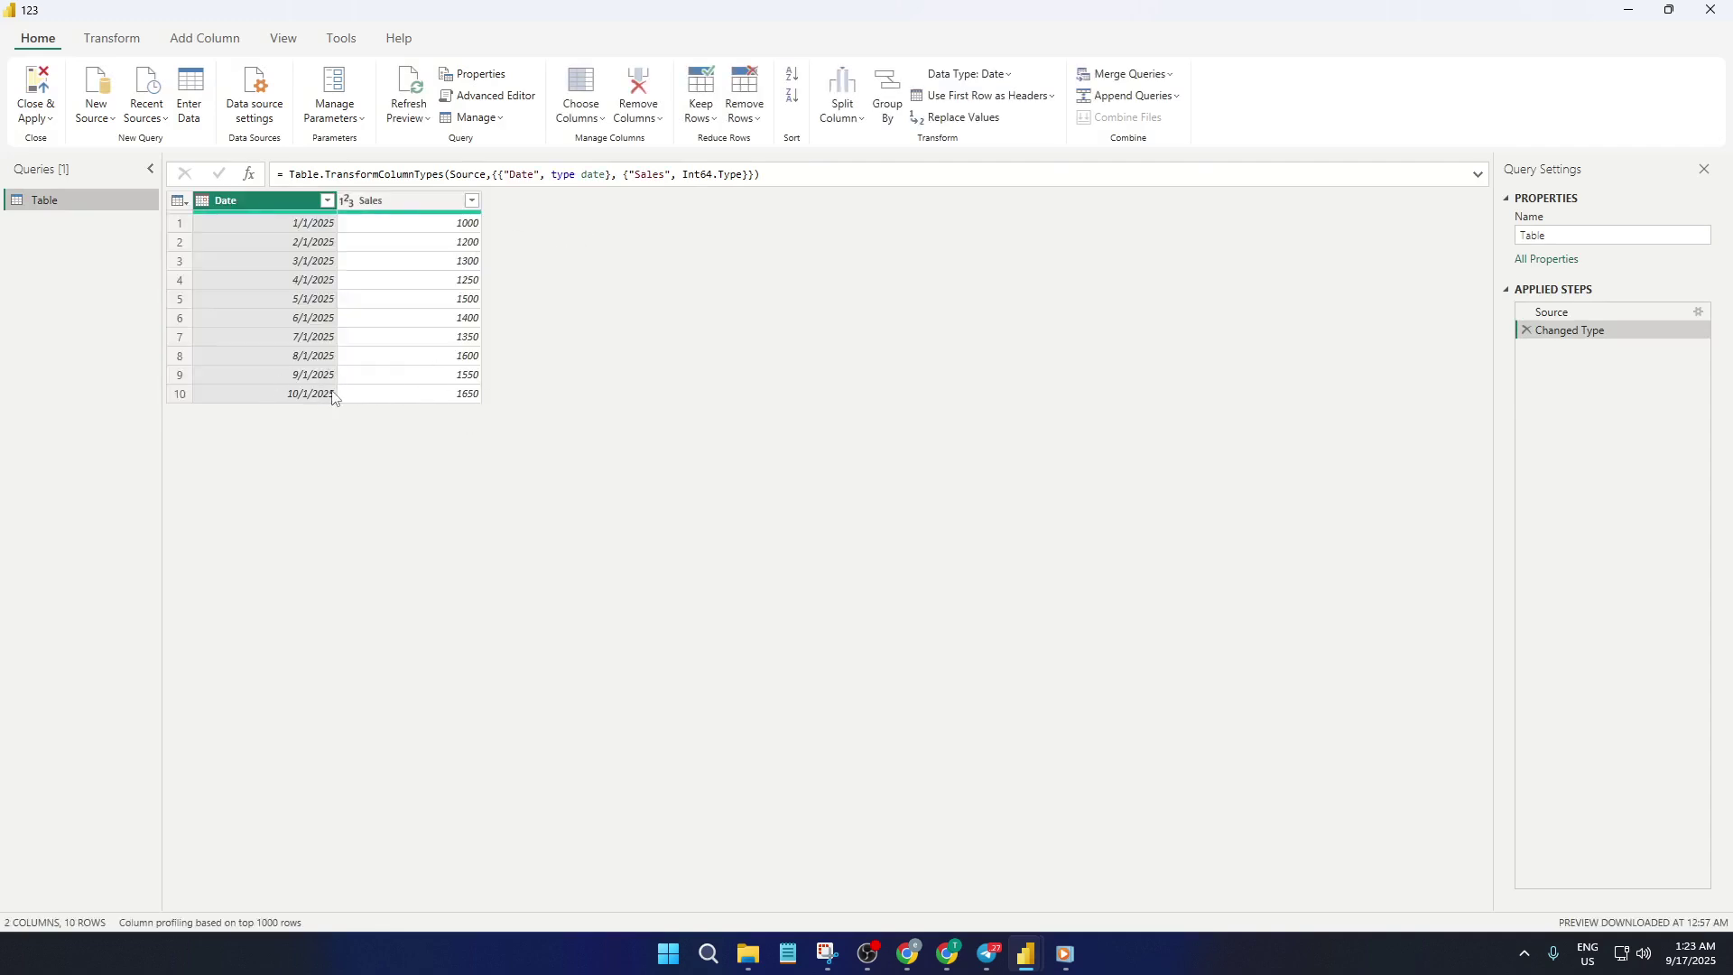
click(245, 400)
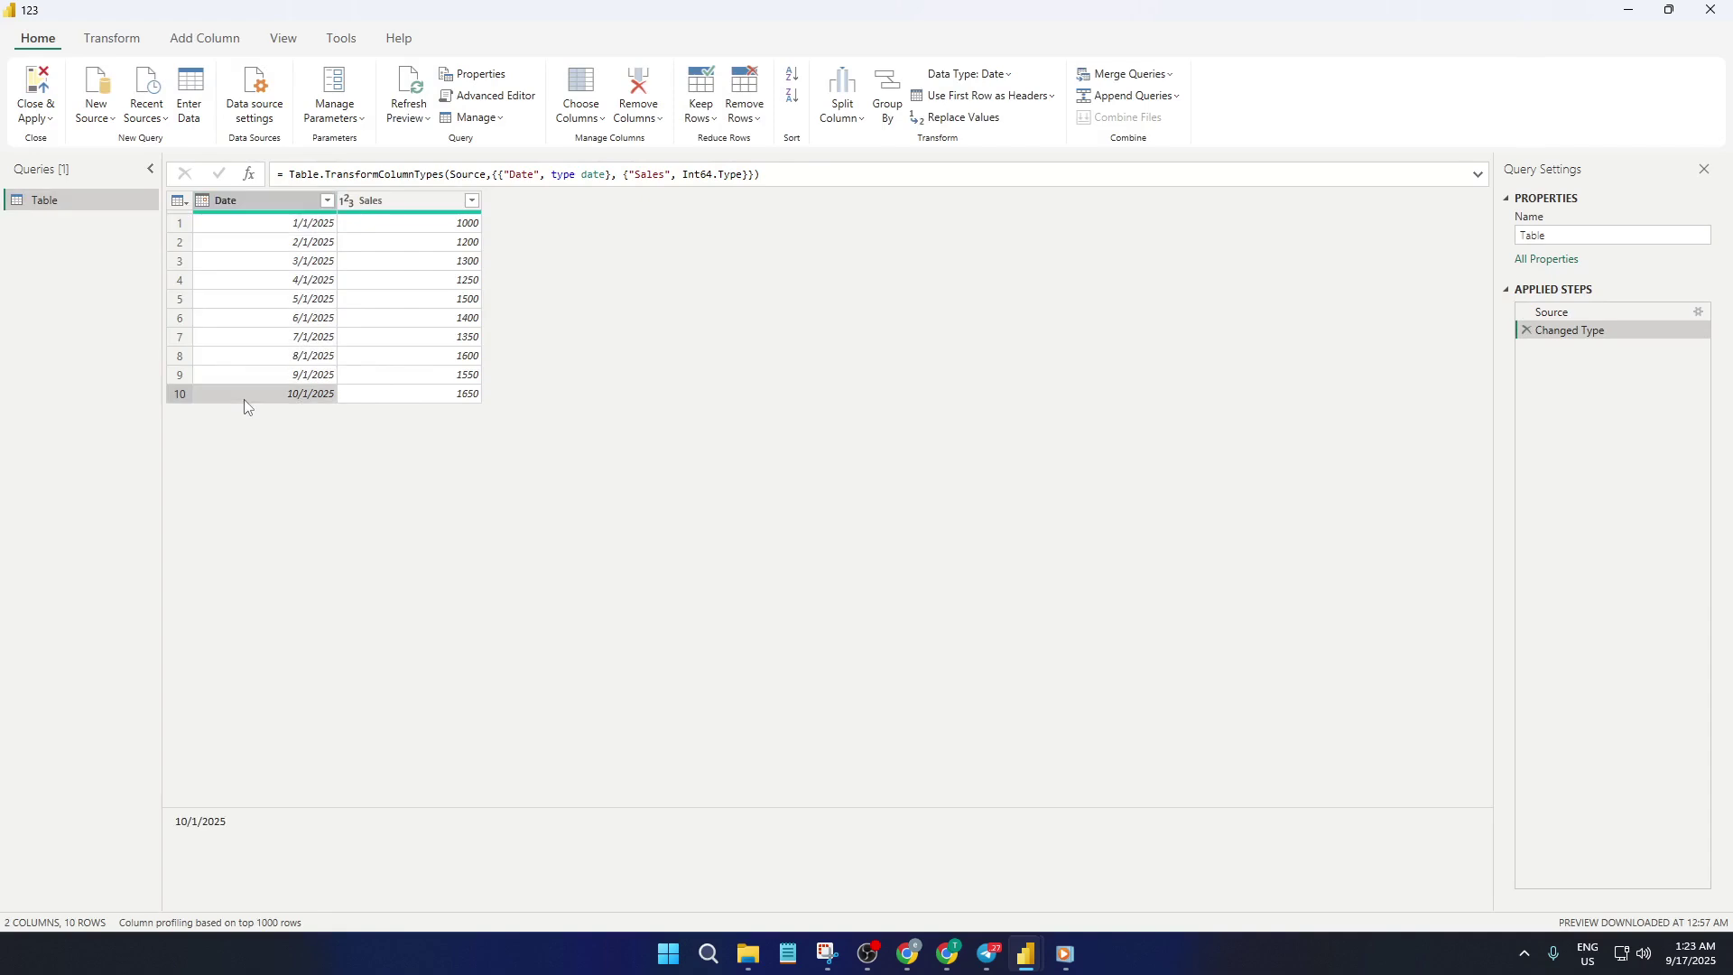
click(180, 397)
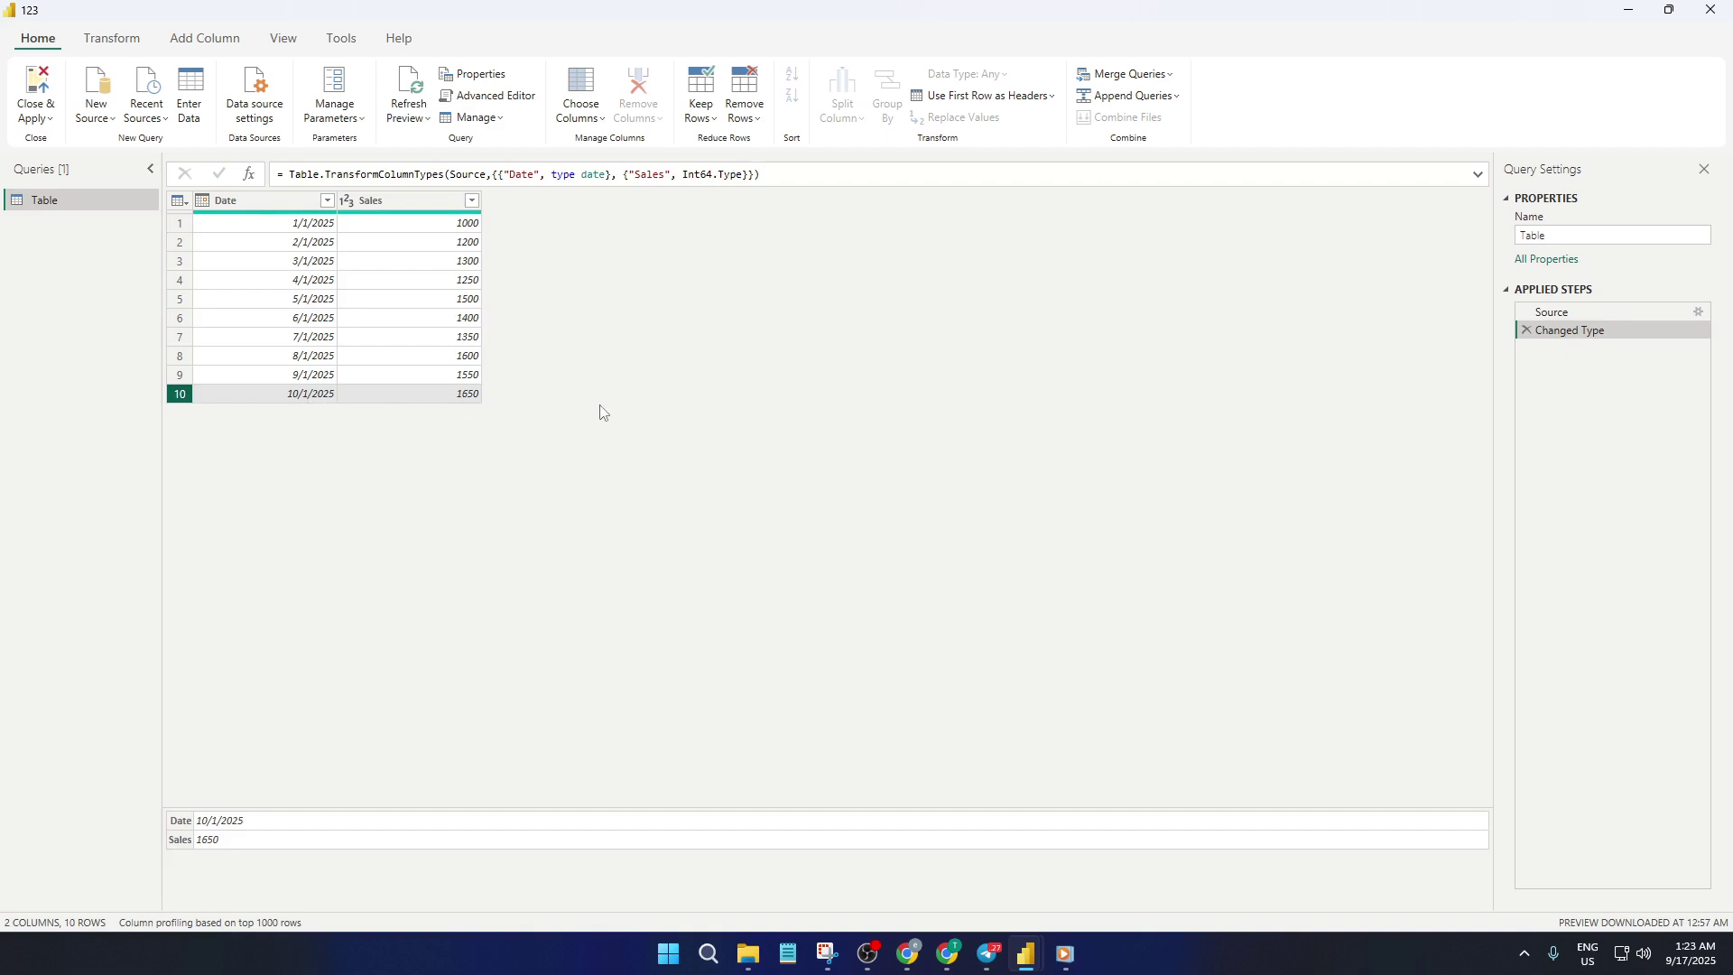
Remove the bottom 10 rows from the table, and delete that row removal from the applied steps.
click(750, 112)
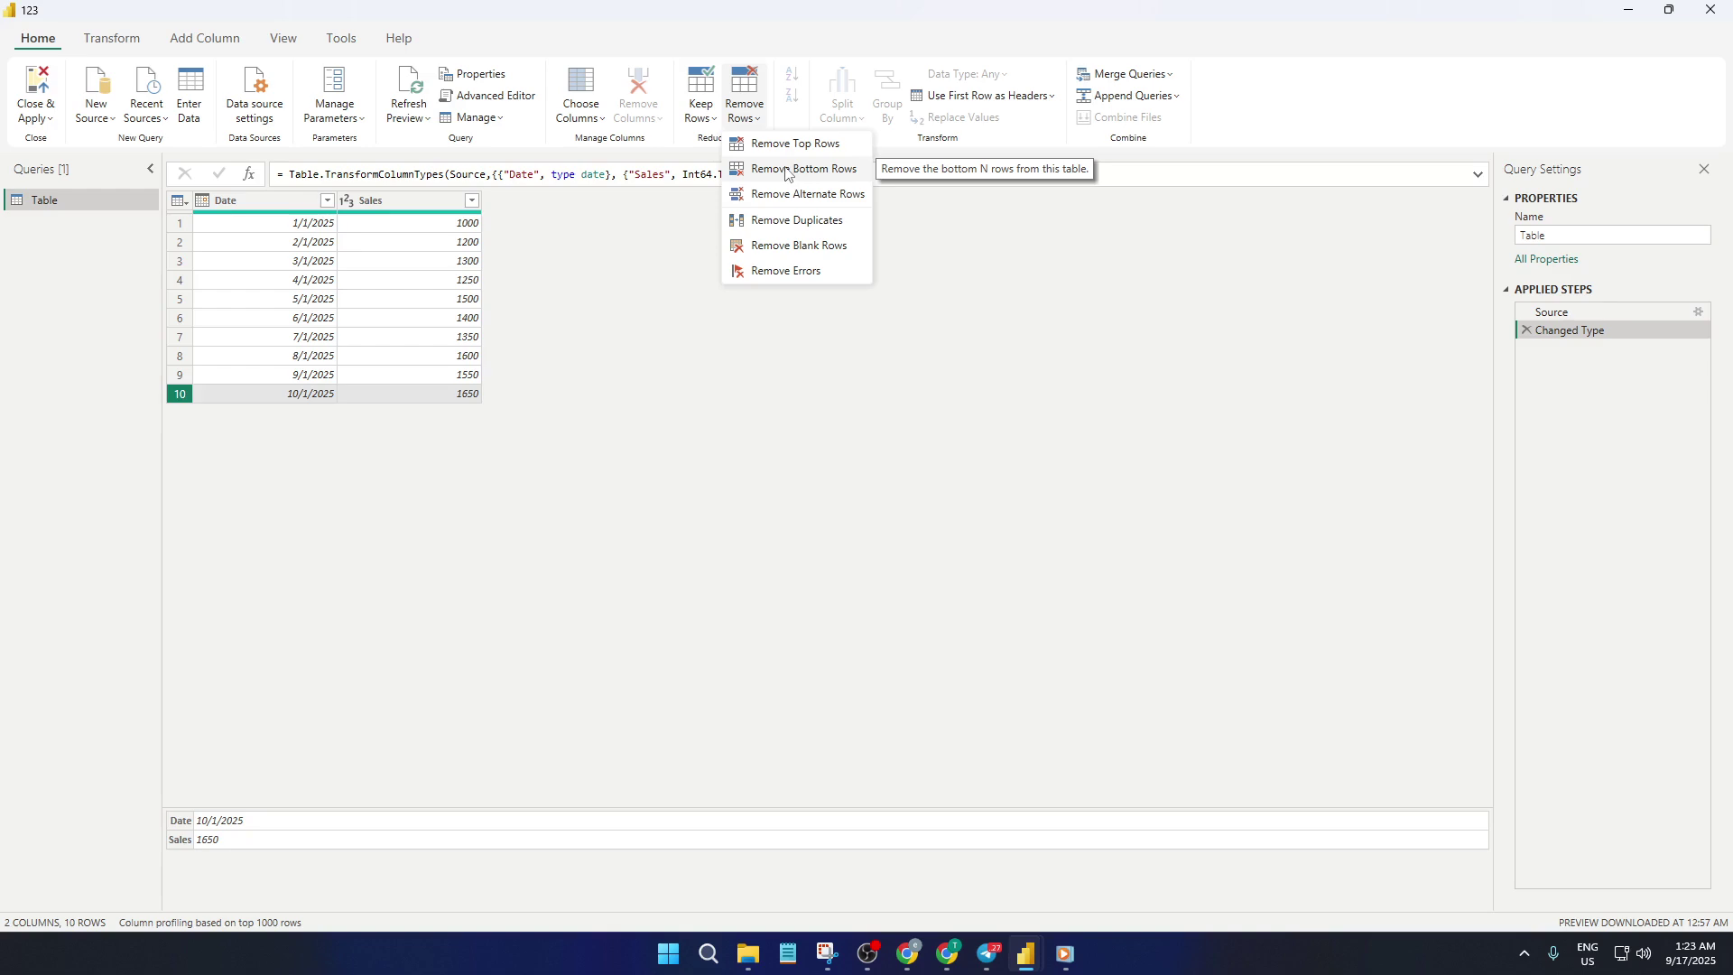
click(785, 170)
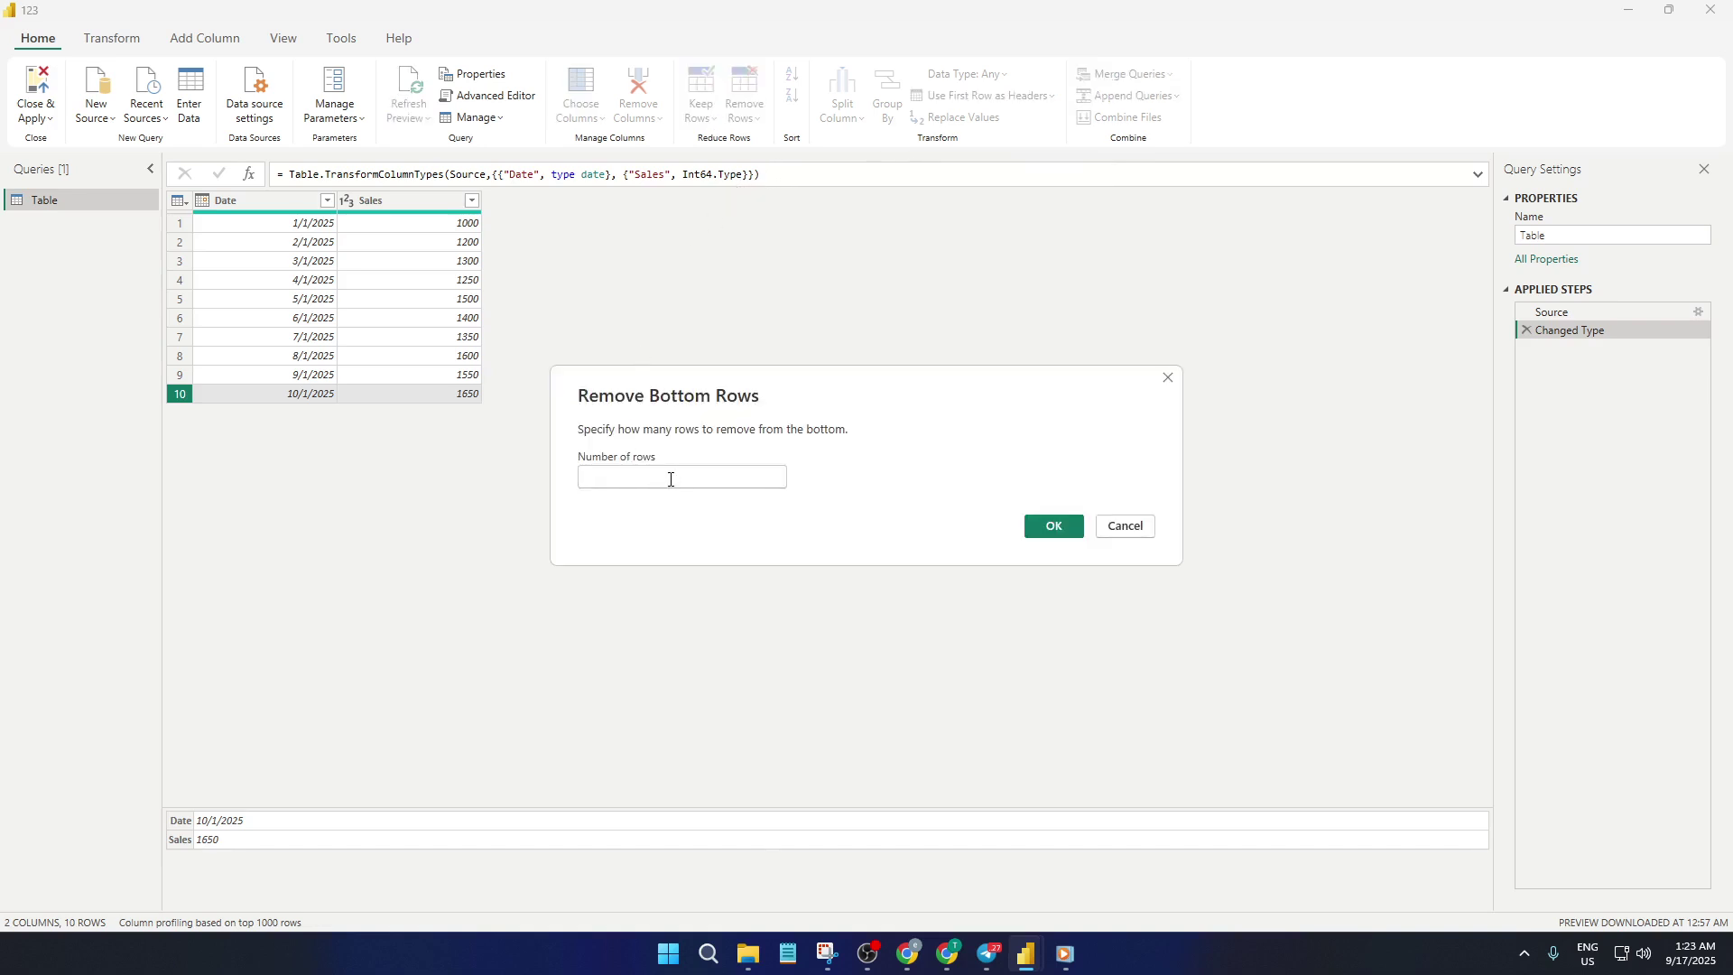
click(671, 479)
text(10)
click(1055, 526)
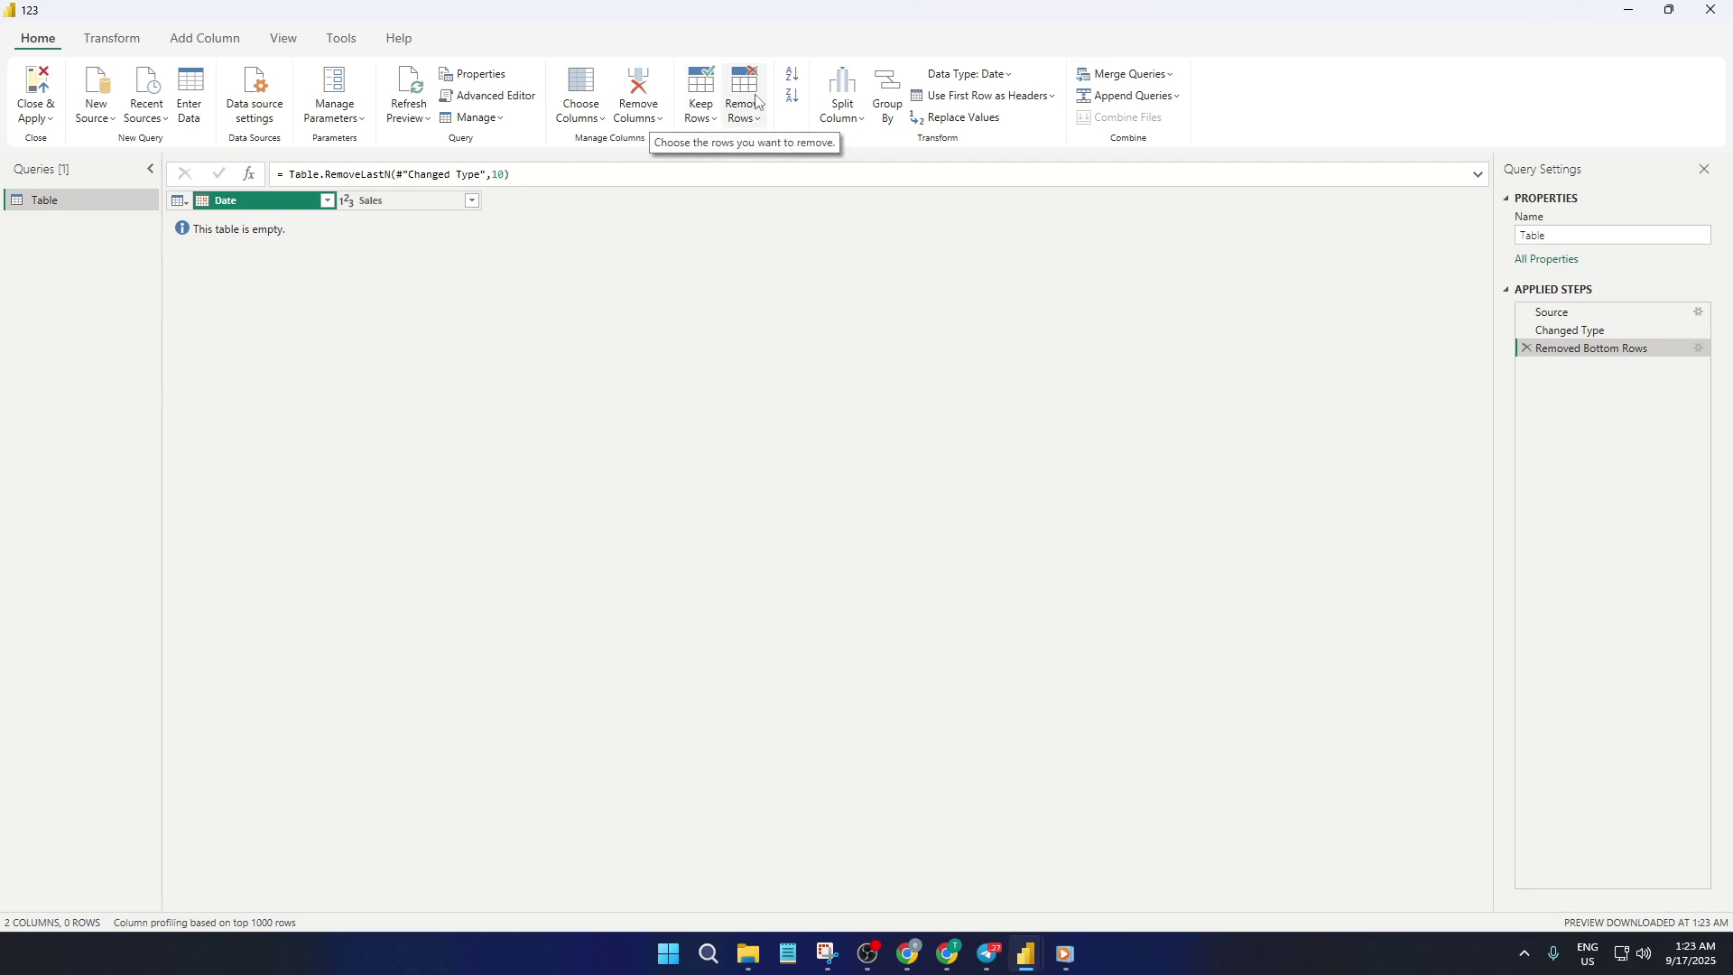
click(1527, 348)
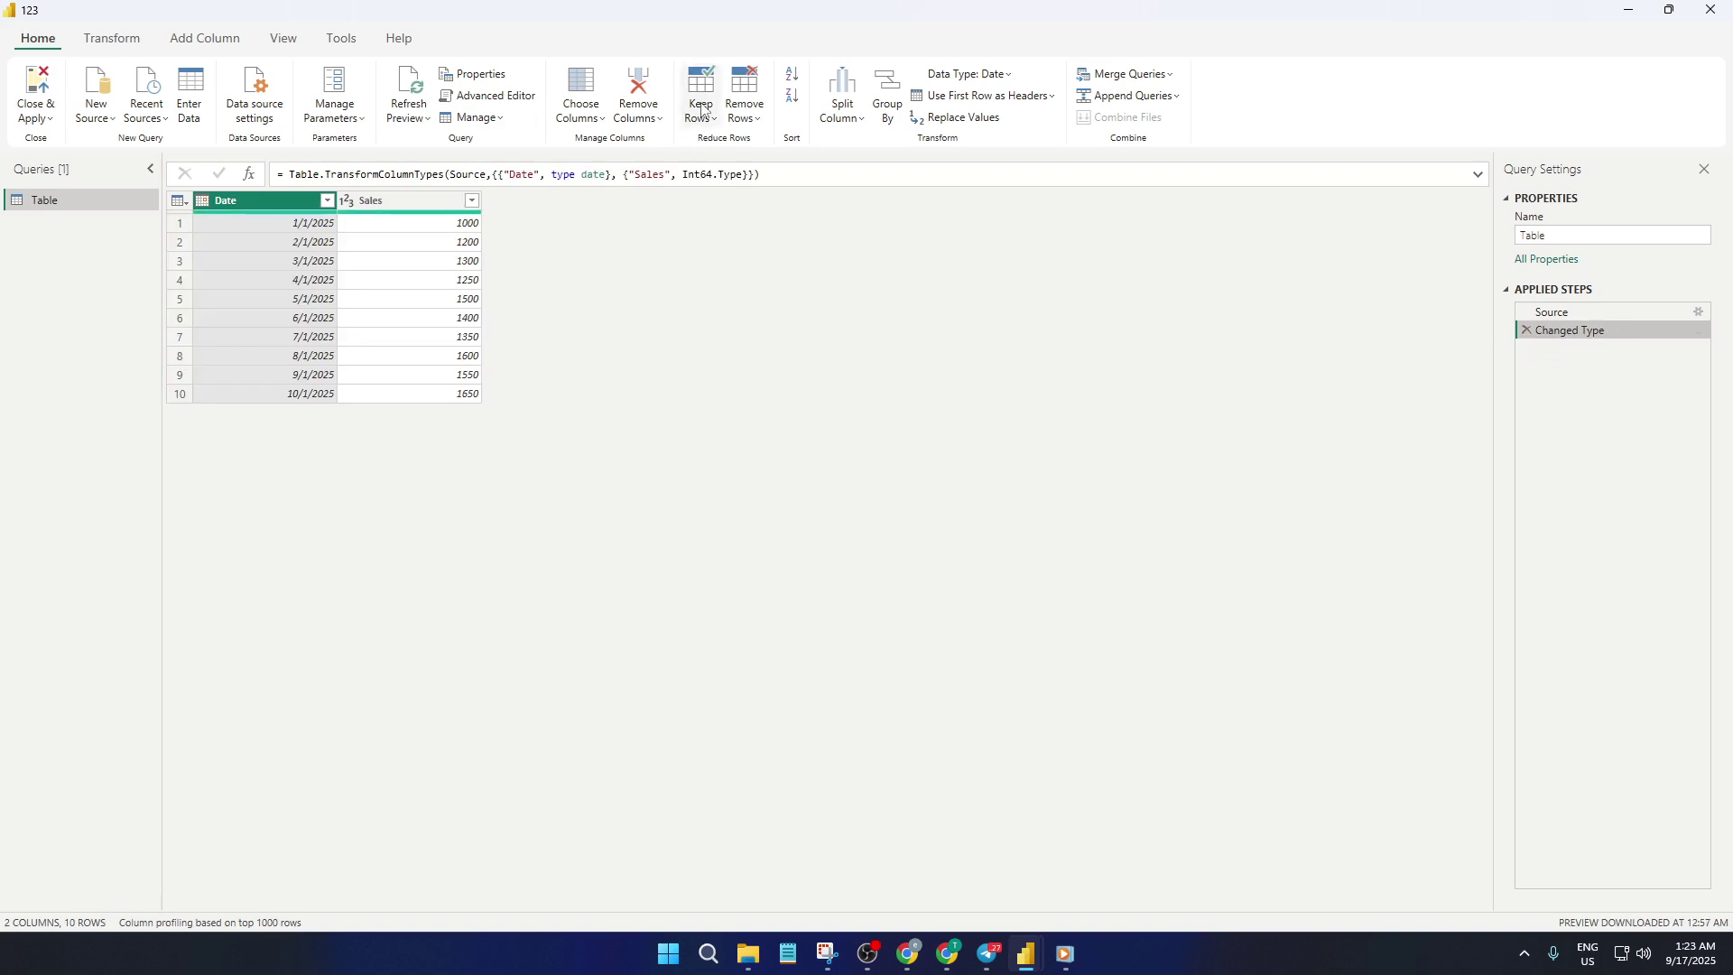
Open the choices for removing rows from the table.
click(756, 108)
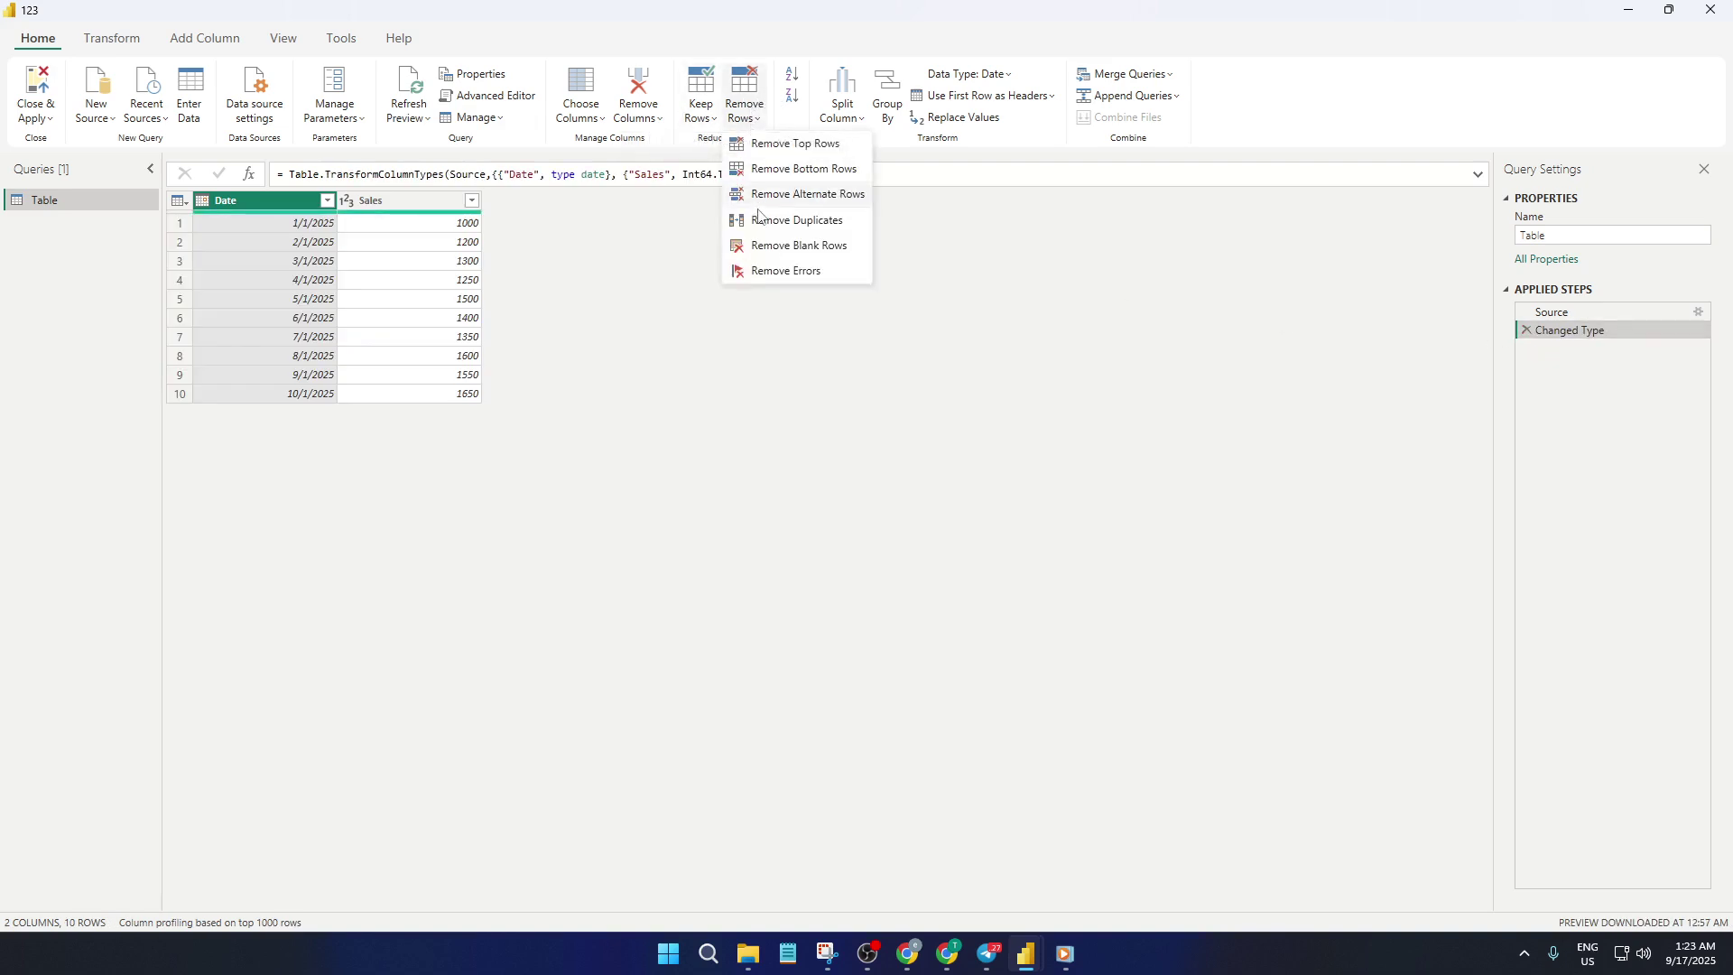